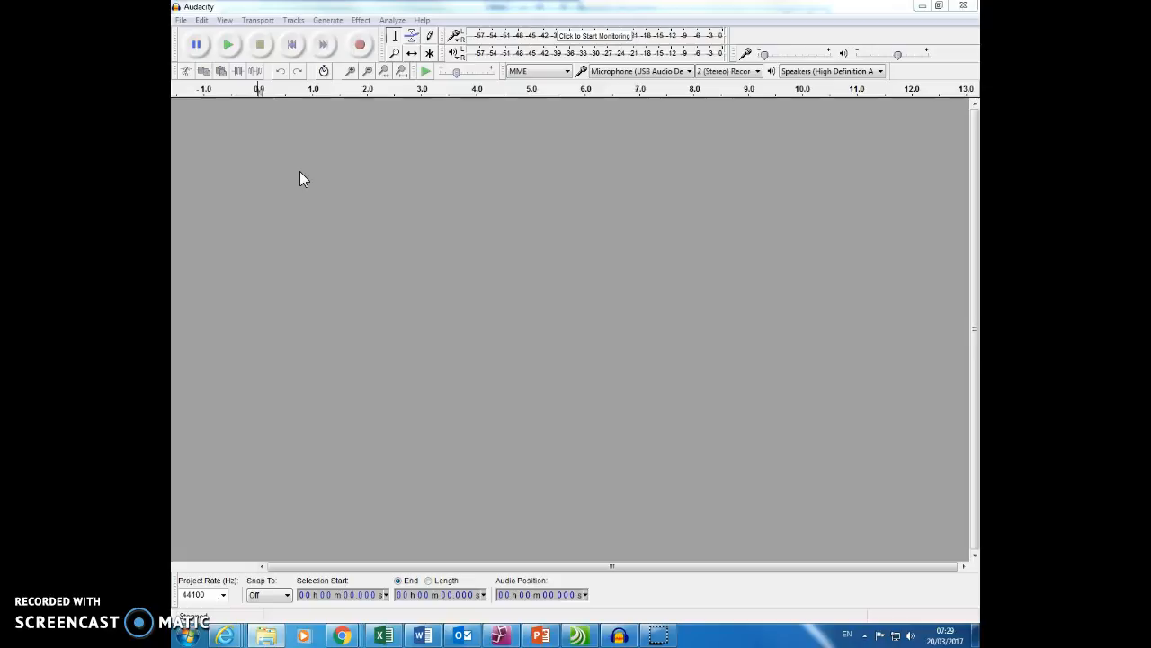
# - Import the audio file Bad_Ideas_Silent_Film_Dark.mp3 from the Documents library into the empty project
pyautogui.click(360, 115)
pyautogui.click(517, 11)
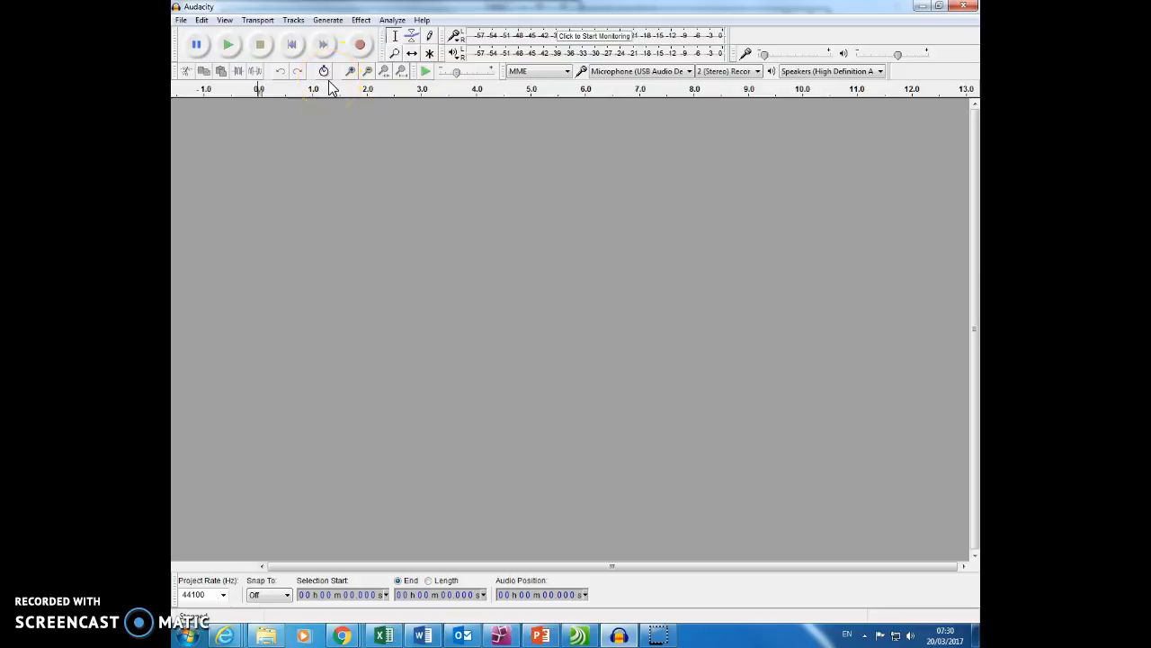
pyautogui.click(185, 20)
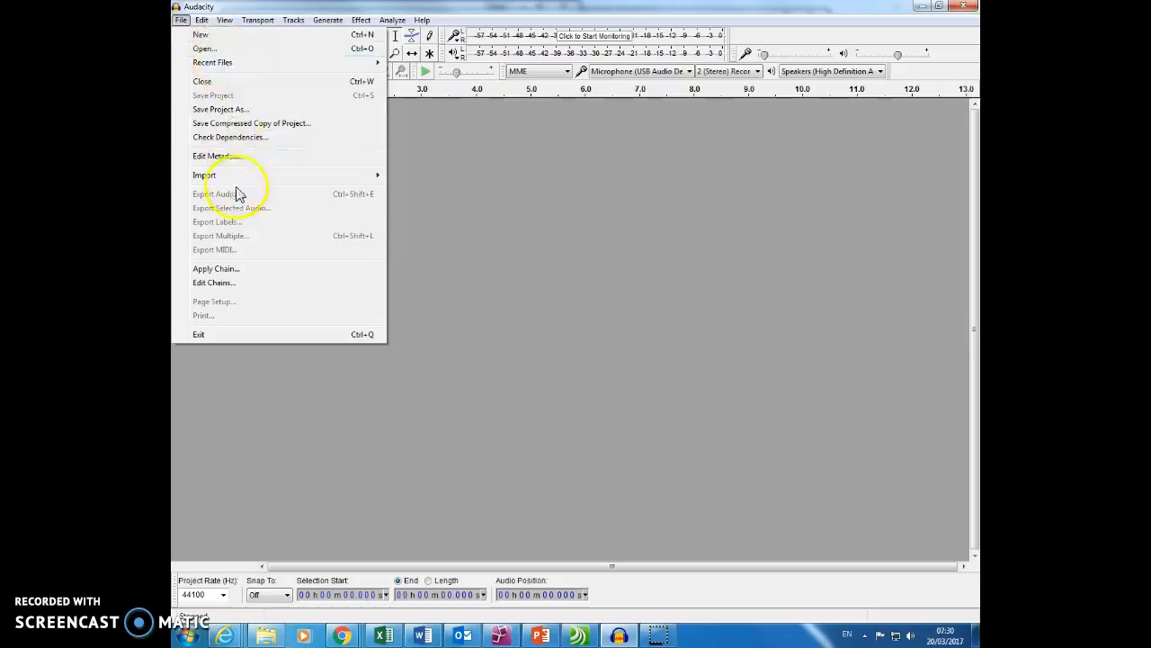
pyautogui.moveTo(290, 175)
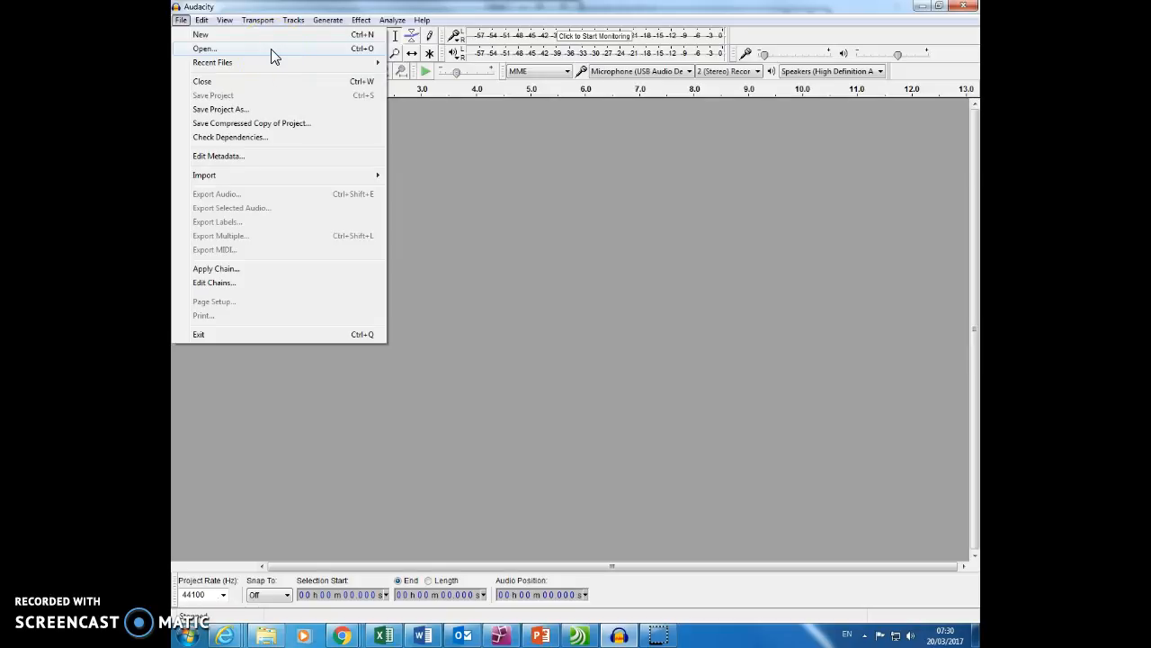
pyautogui.click(245, 158)
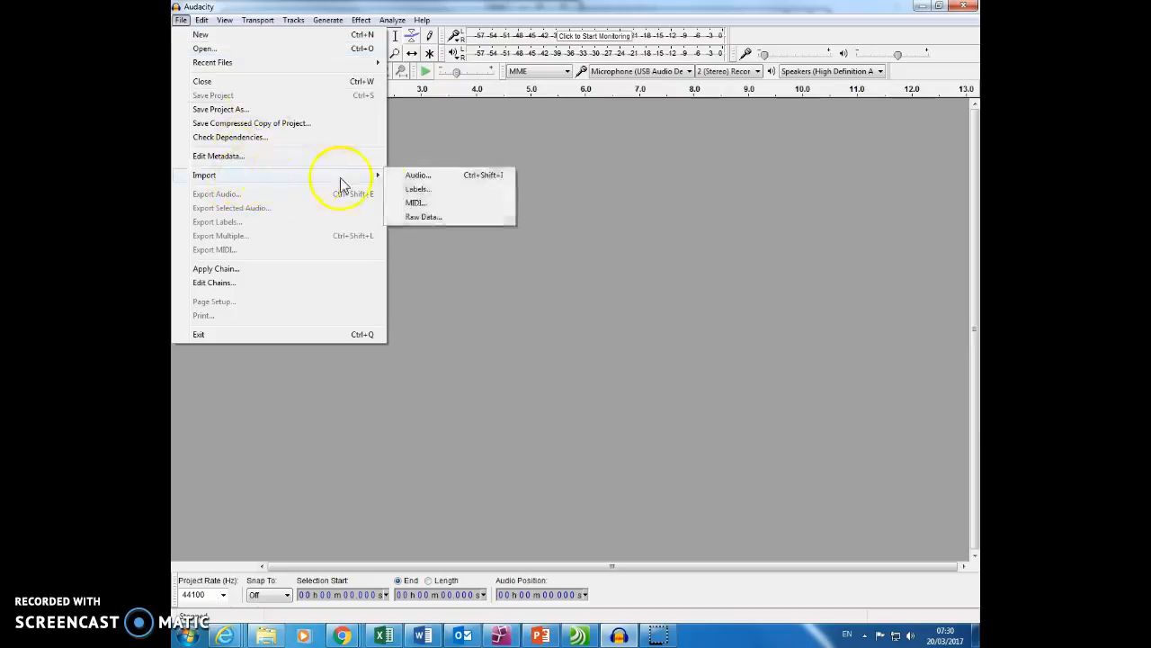
pyautogui.click(432, 178)
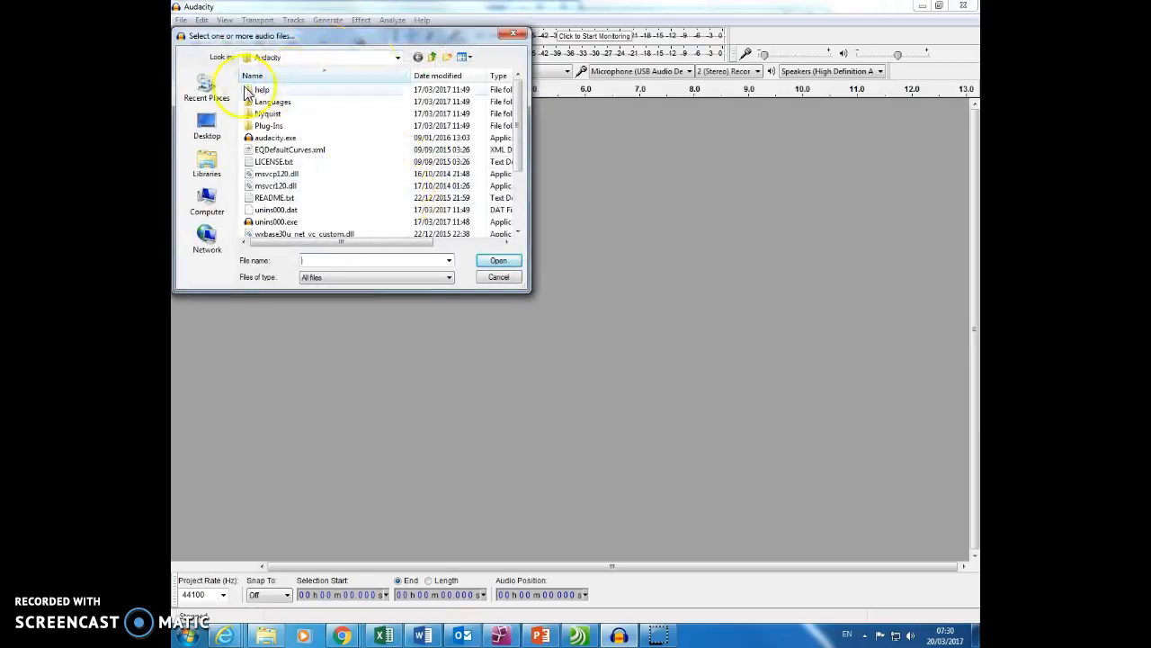
pyautogui.click(214, 175)
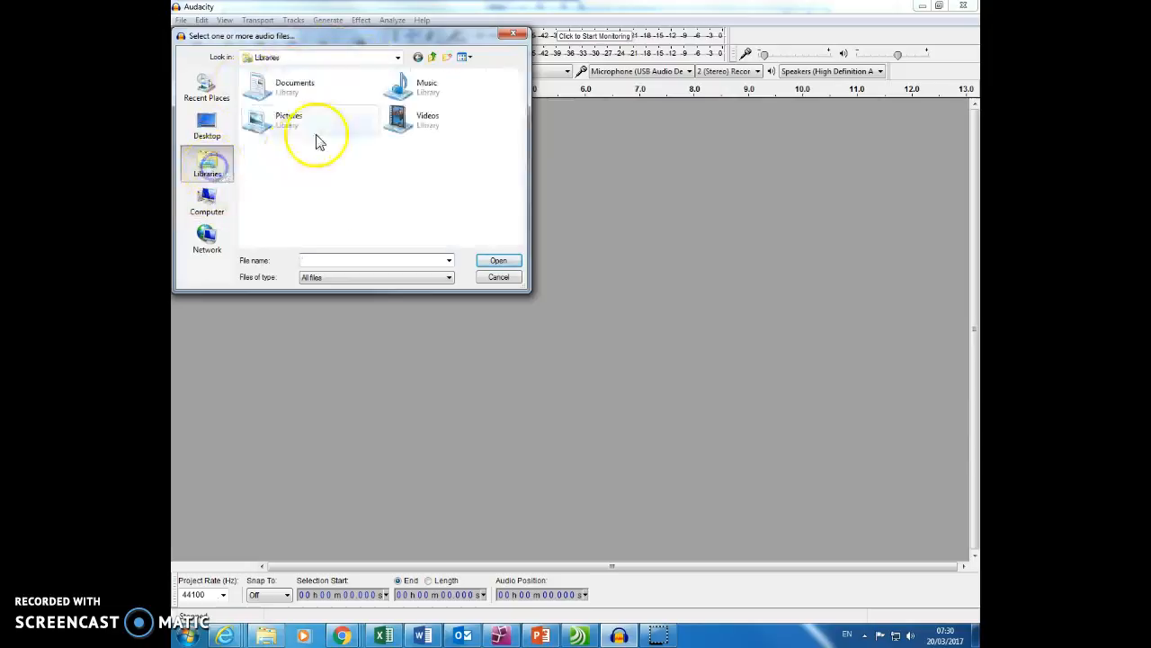
pyautogui.doubleClick(288, 82)
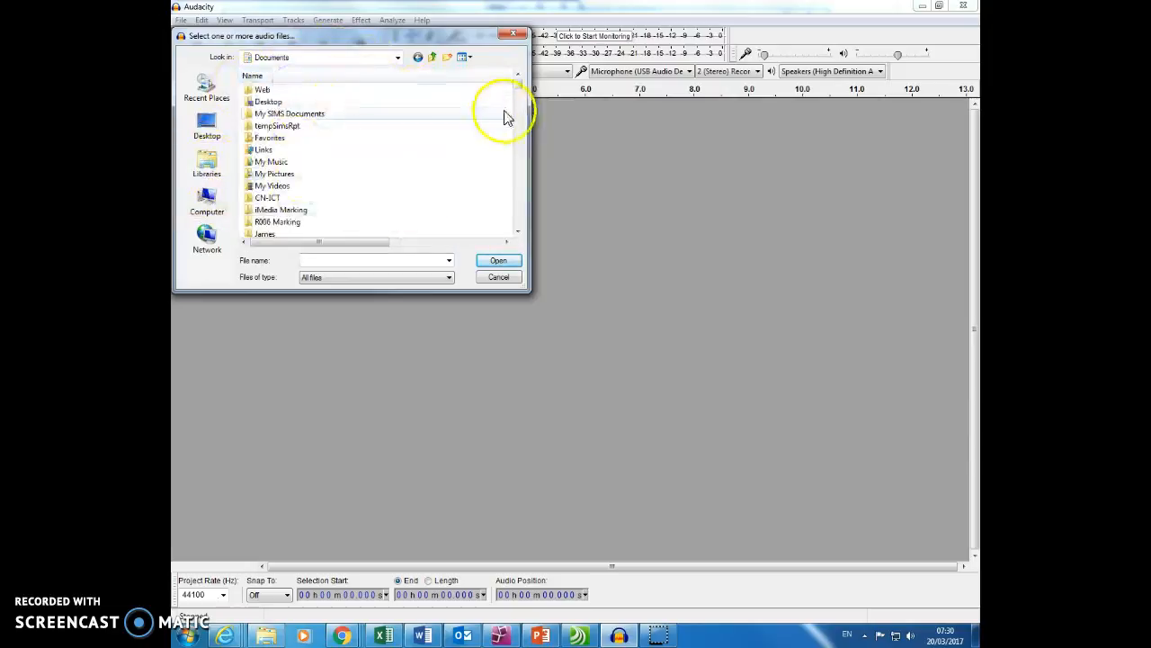
pyautogui.moveTo(519, 84)
pyautogui.mouseDown()
pyautogui.moveTo(522, 116)
pyautogui.moveTo(529, 93)
pyautogui.mouseUp()
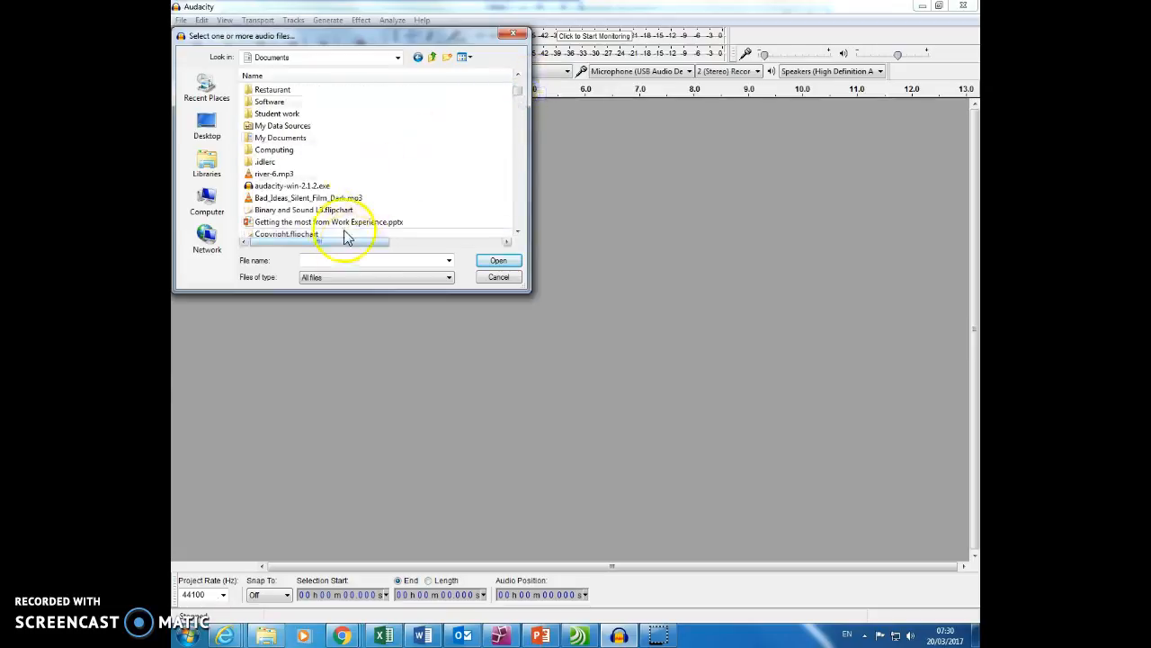
pyautogui.click(313, 200)
pyautogui.click(497, 260)
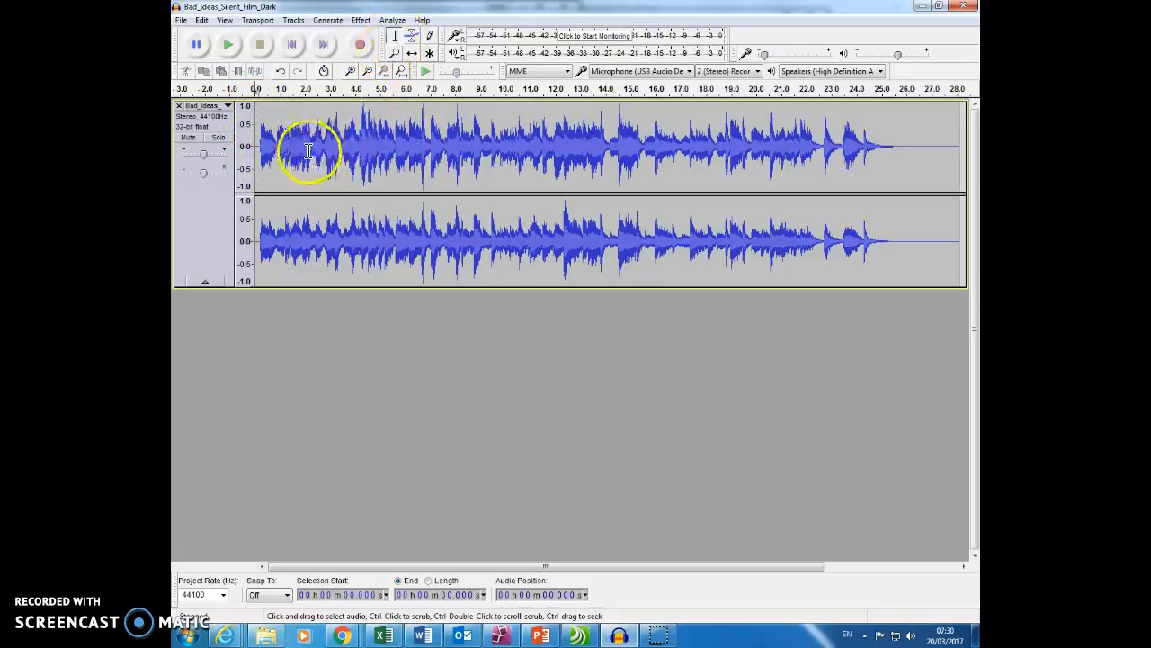
# - Play the music from about 2.1 seconds, pause and resume it, stop playback, and return the cursor to the start
pyautogui.click(398, 130)
pyautogui.click(309, 141)
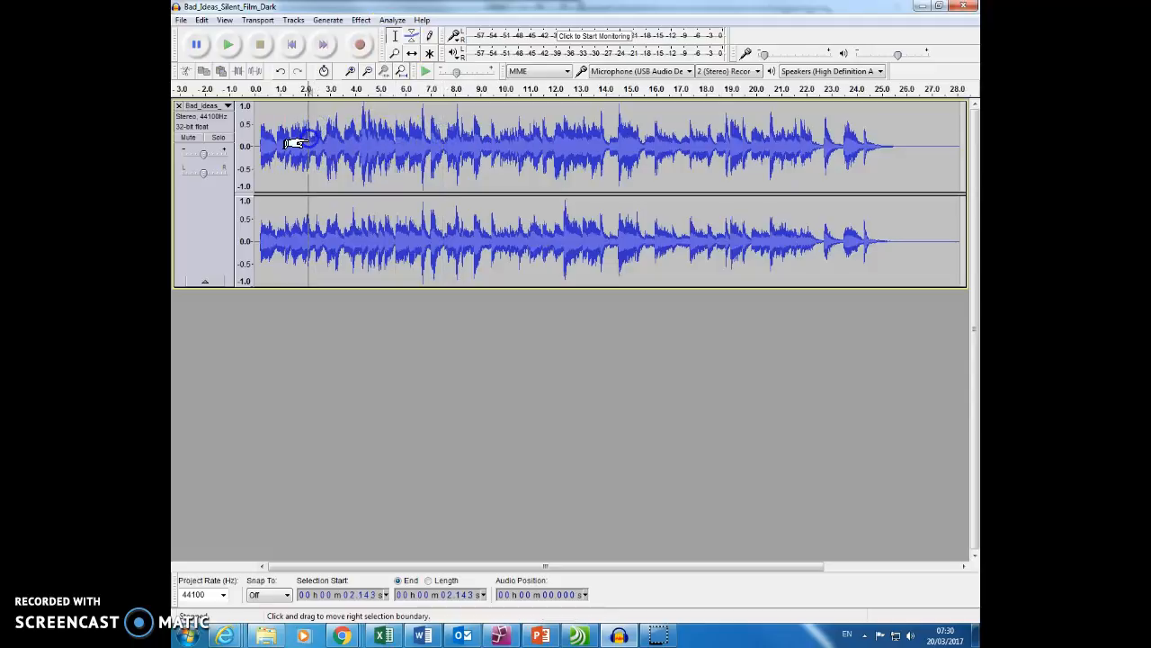
pyautogui.click(230, 47)
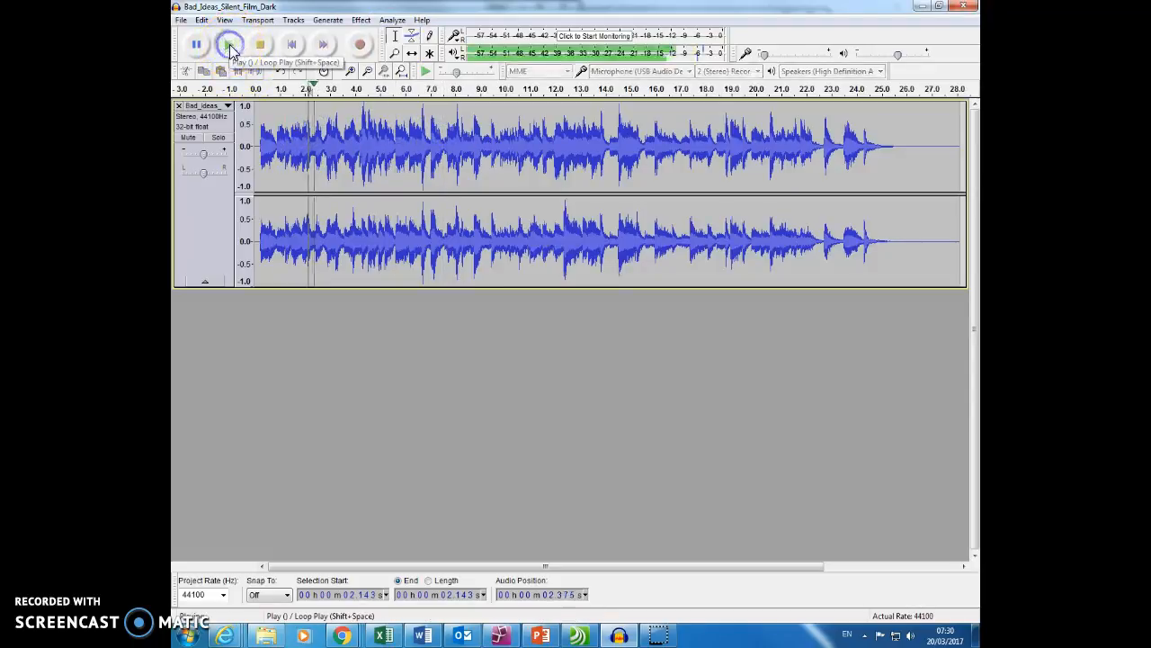
pyautogui.click(198, 49)
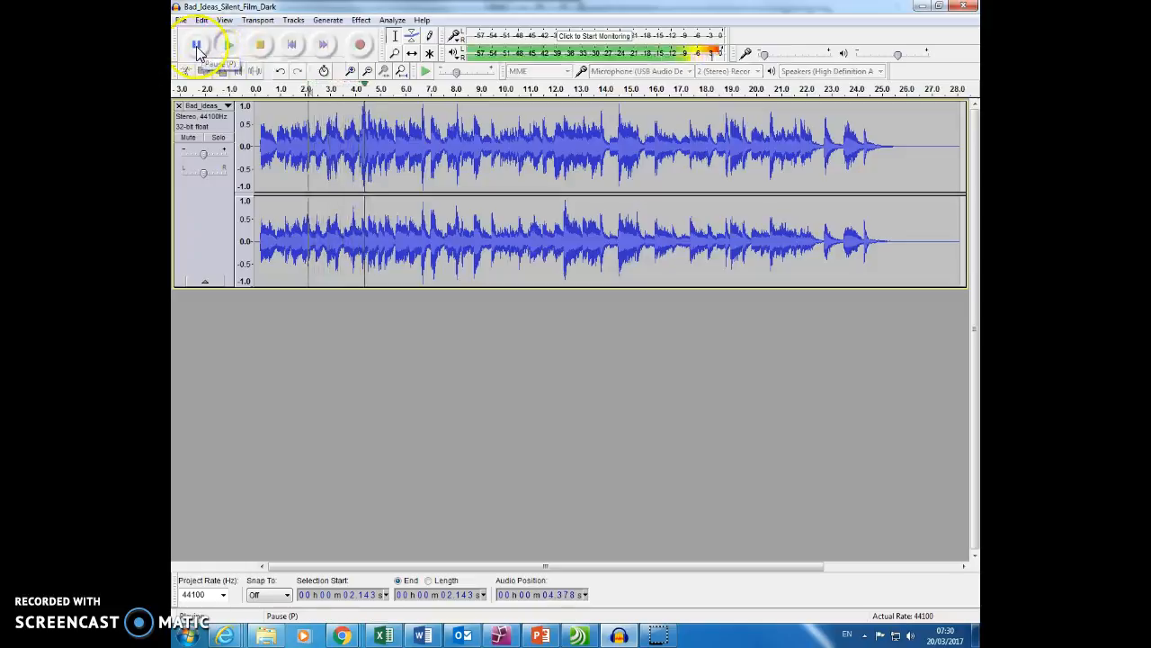
pyautogui.click(197, 53)
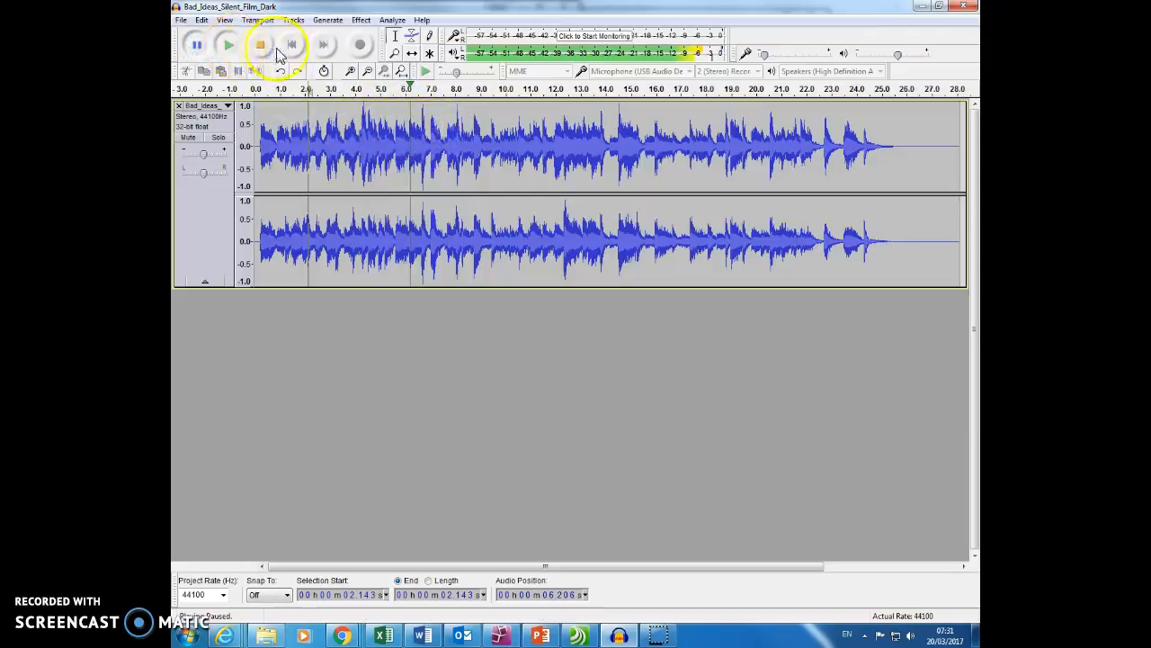
pyautogui.click(192, 47)
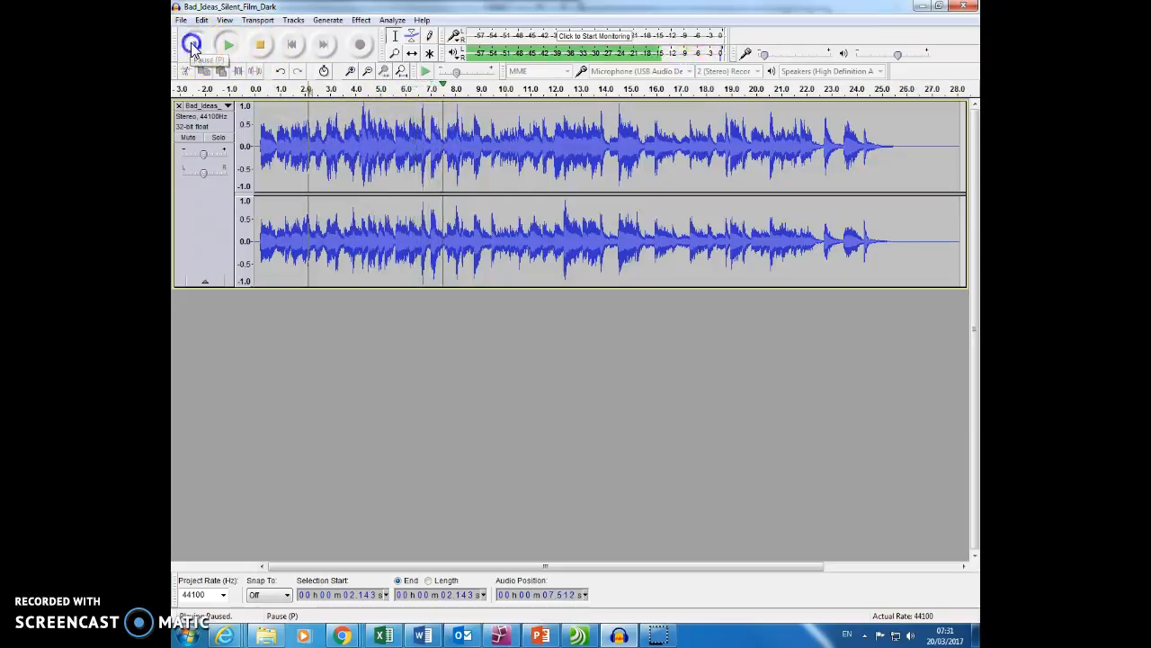
pyautogui.click(264, 46)
pyautogui.click(292, 45)
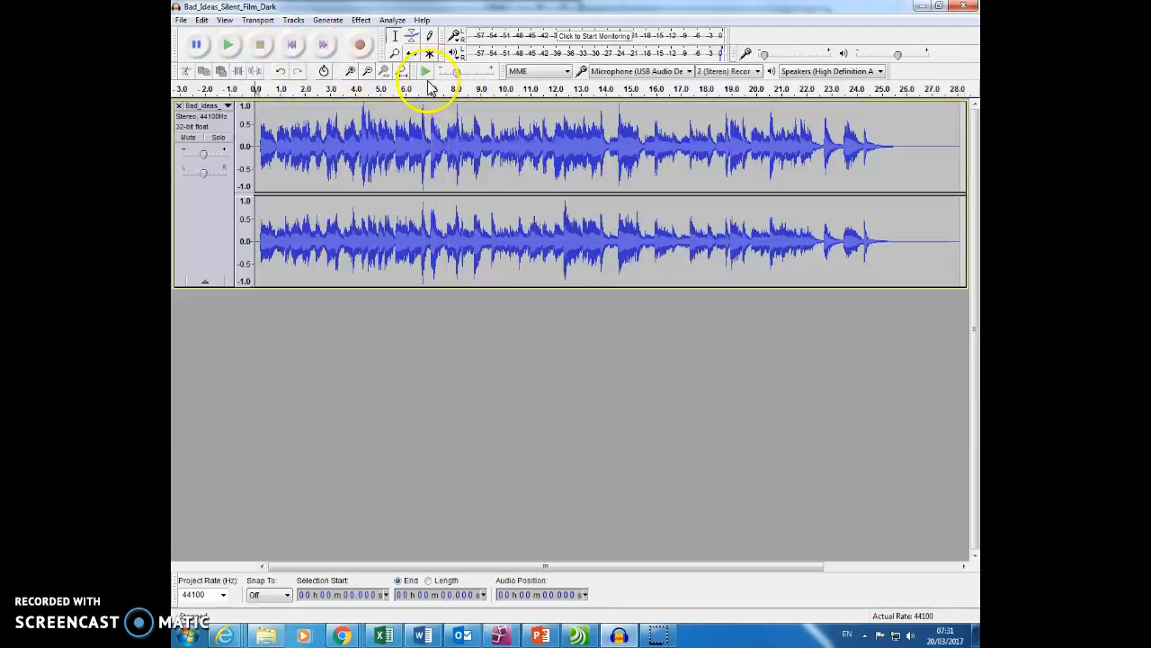
# - Select the music from about 3.6 to 10.5 seconds and clear the selection by placing the cursor at about 11.3 seconds
pyautogui.click(367, 135)
pyautogui.click(467, 135)
pyautogui.click(340, 134)
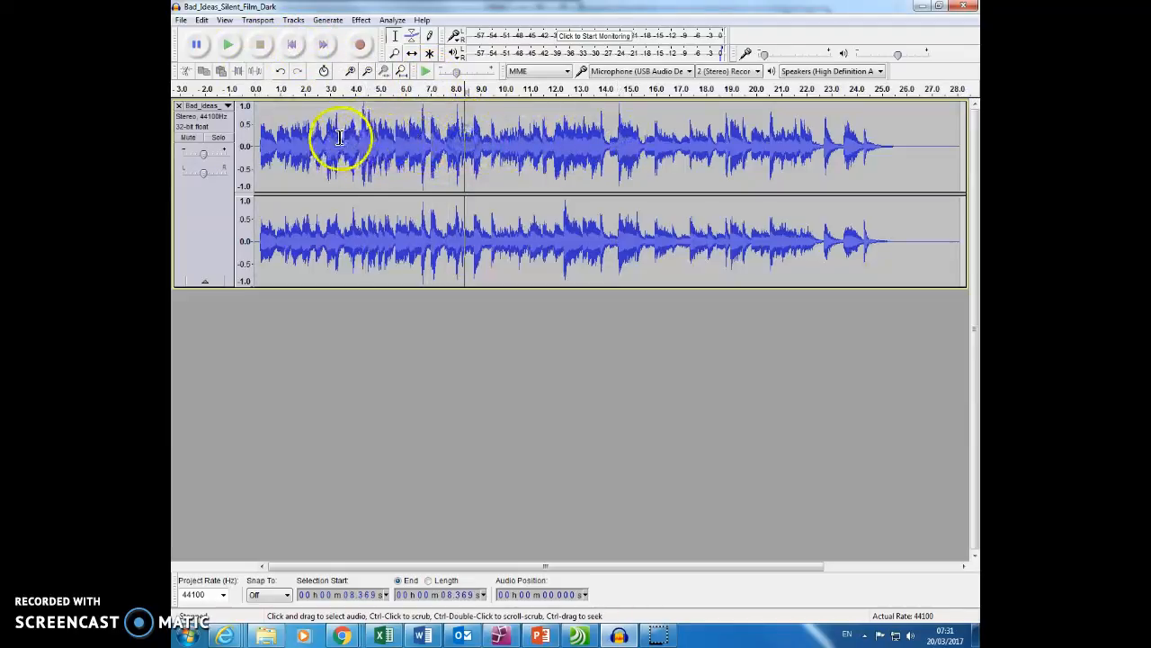
pyautogui.moveTo(344, 135); pyautogui.dragTo(517, 137)
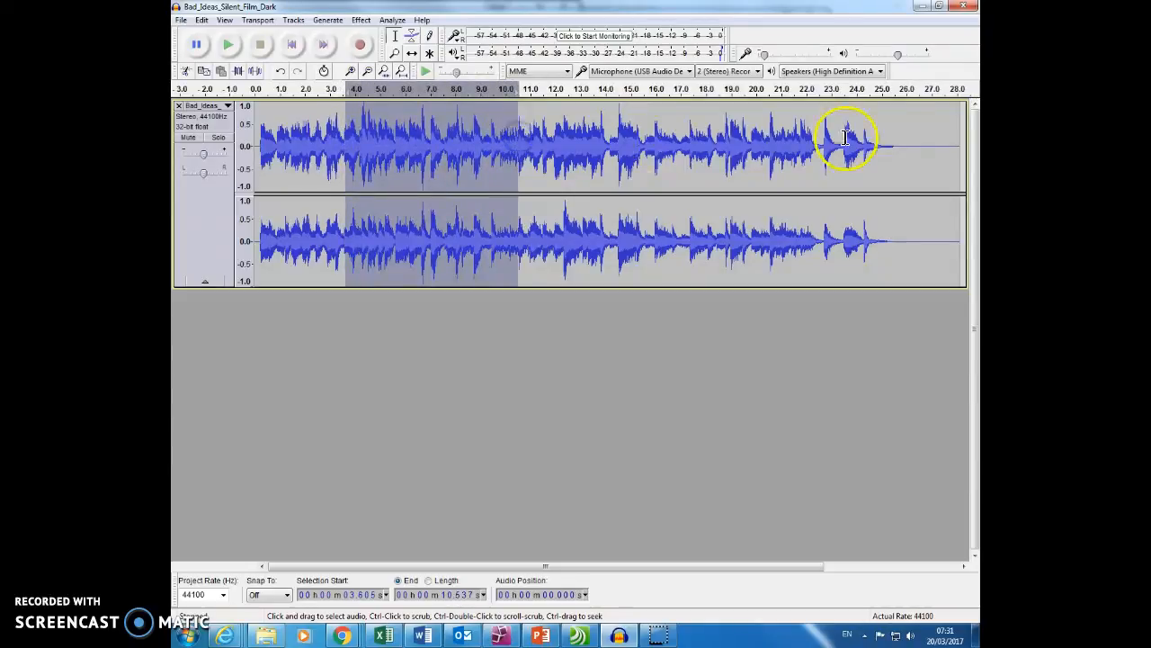
pyautogui.click(538, 151)
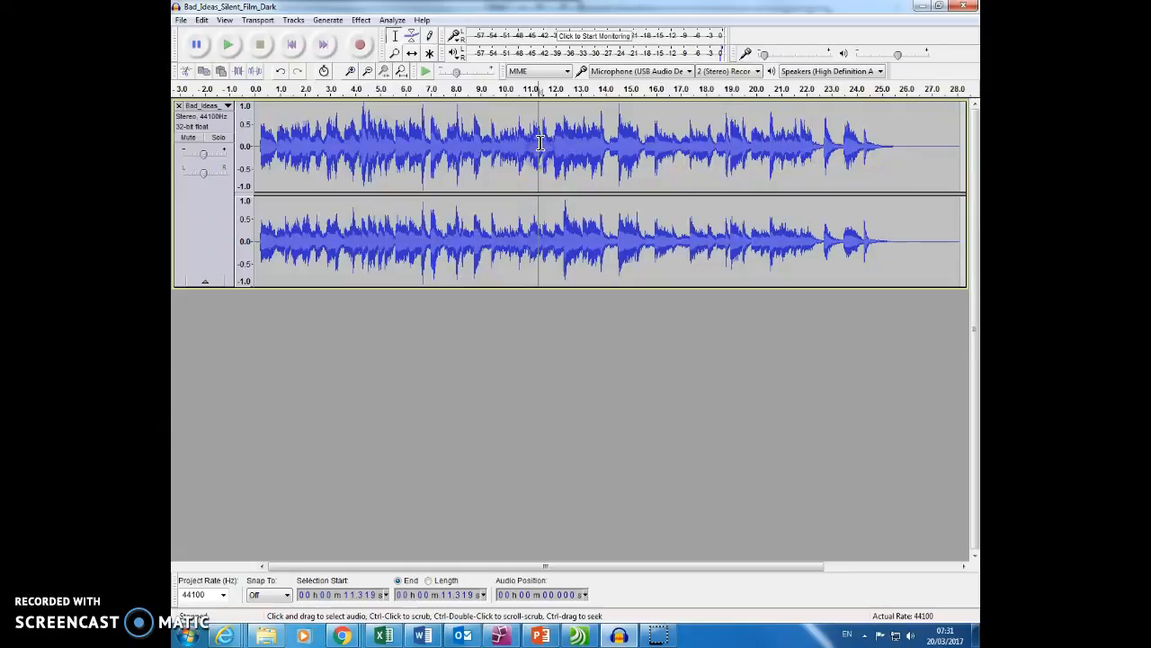
# - Delete the music between about 21.3 and 26.2 seconds and remove the remaining silent tail
pyautogui.moveTo(789, 144); pyautogui.dragTo(911, 146)
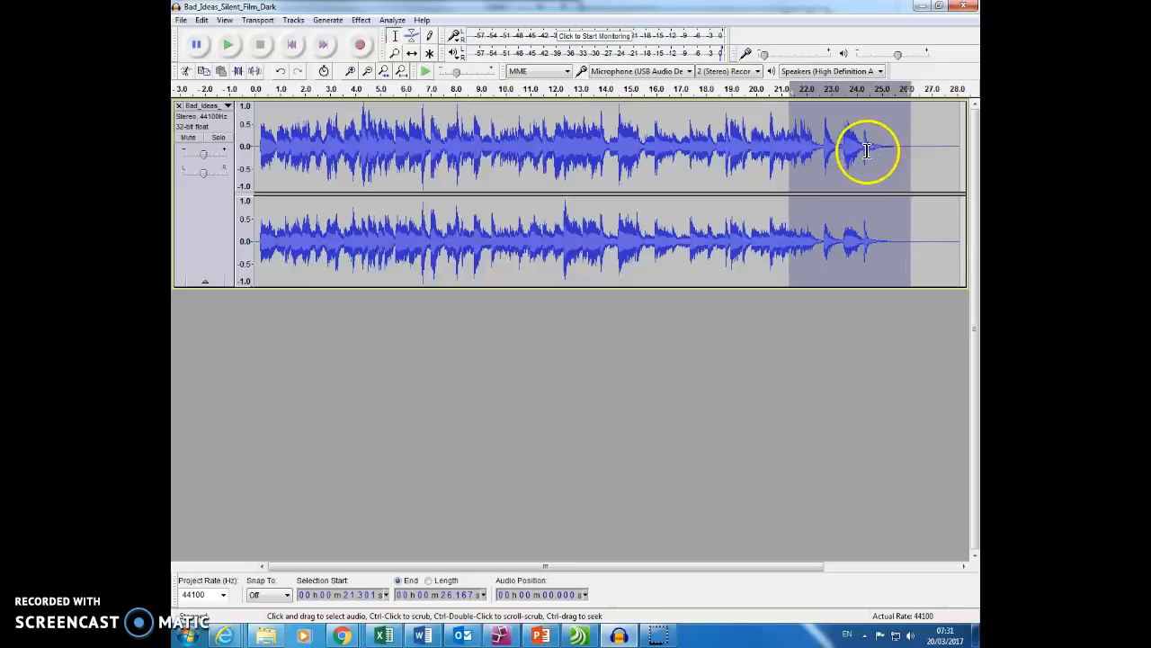
pyautogui.press('Delete')
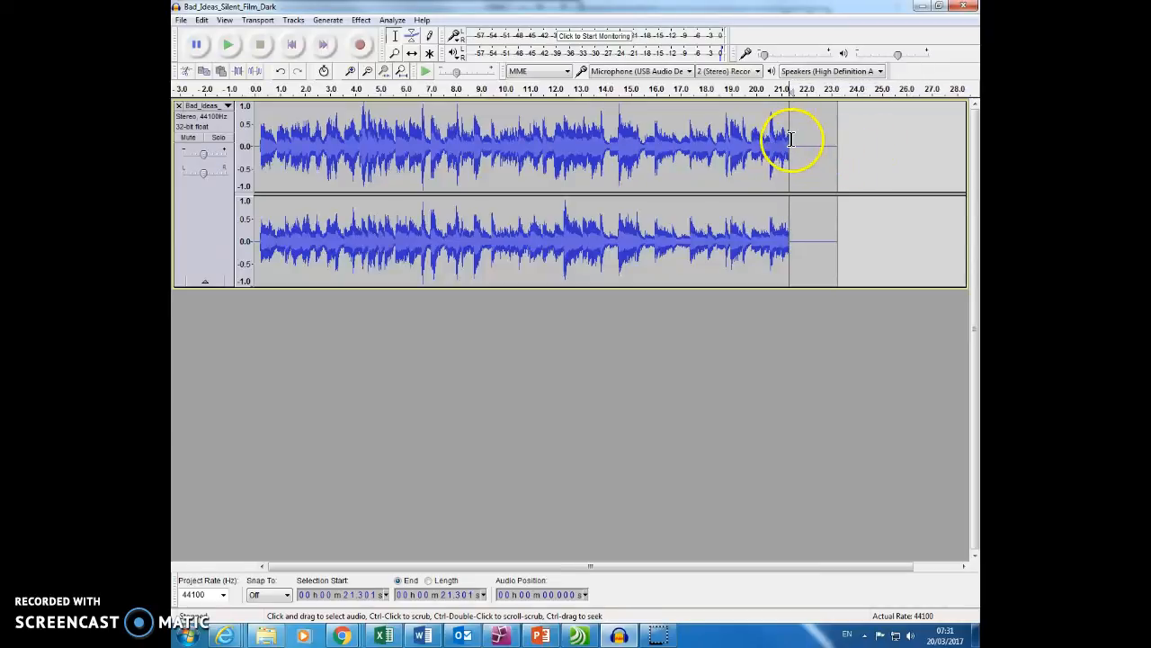
pyautogui.moveTo(791, 139); pyautogui.dragTo(860, 141)
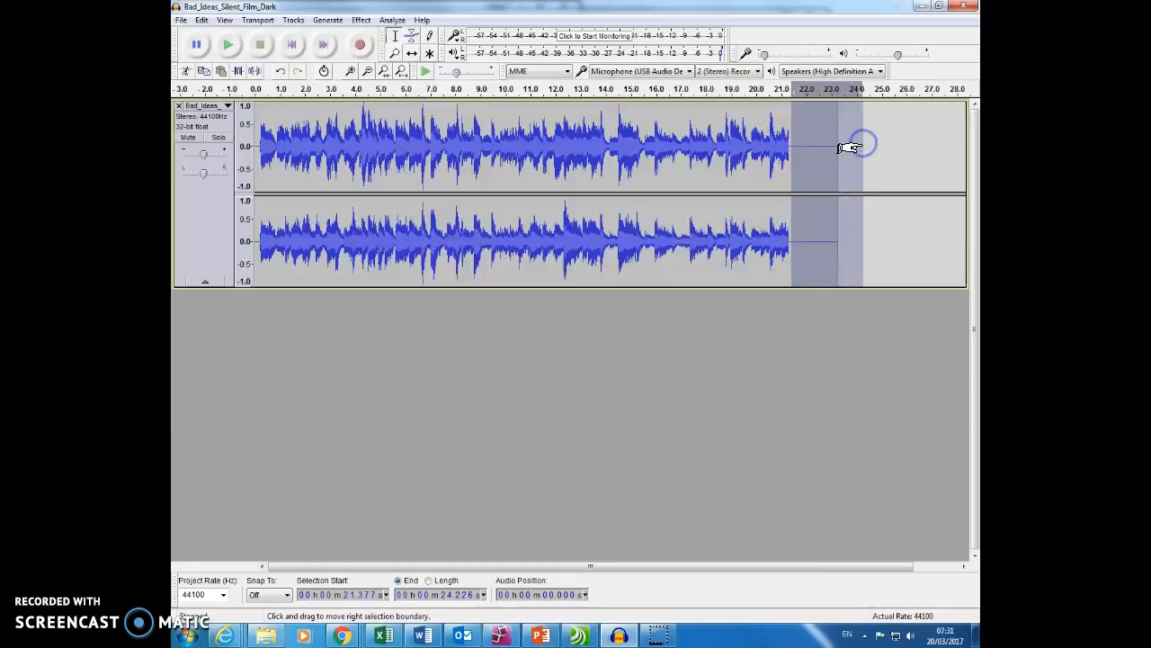
pyautogui.press('Delete')
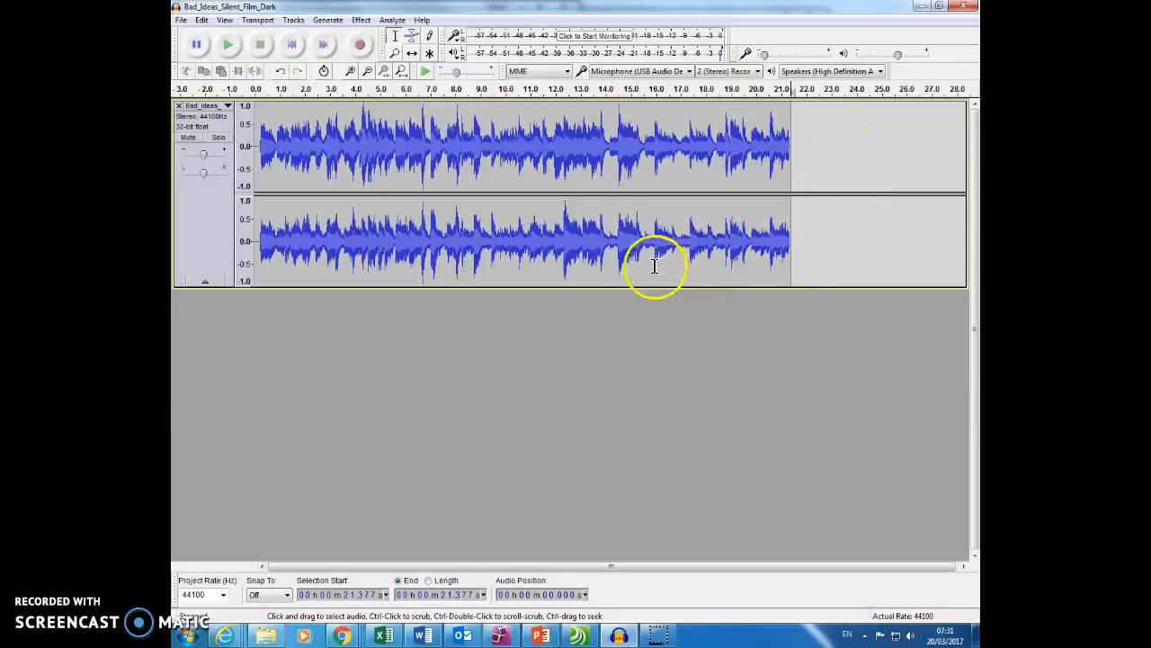
# - Select the music from about 15.6 to 19.8 seconds and clear the selection by placing the cursor at about 4.9 seconds
pyautogui.click(575, 348)
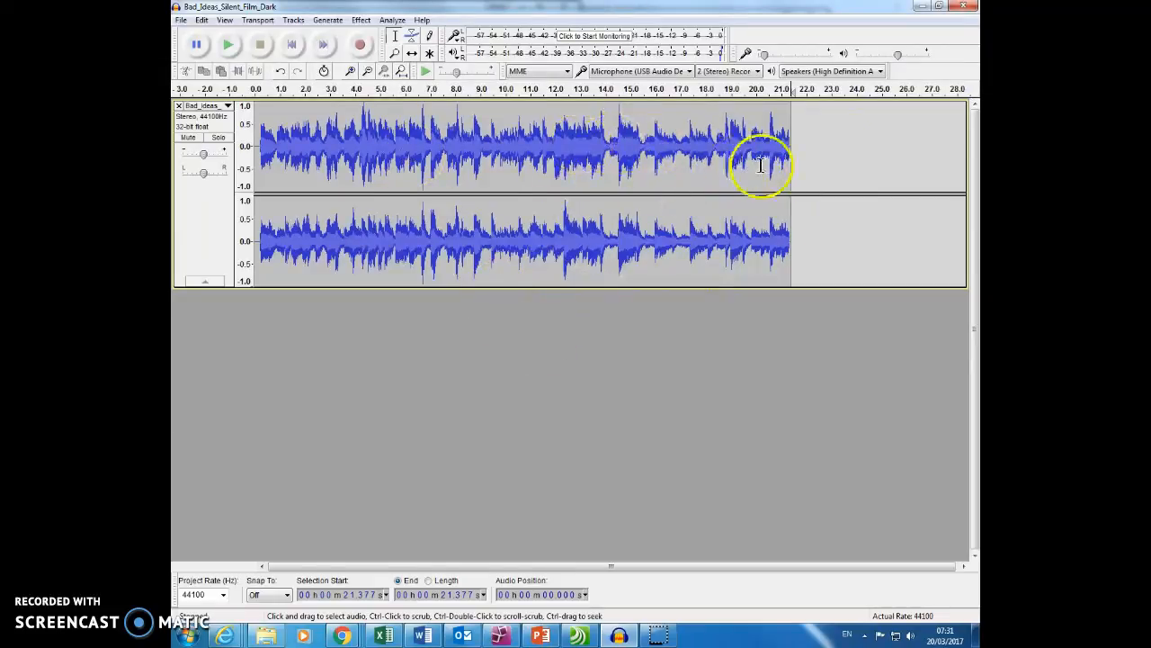
pyautogui.moveTo(752, 156); pyautogui.dragTo(646, 159)
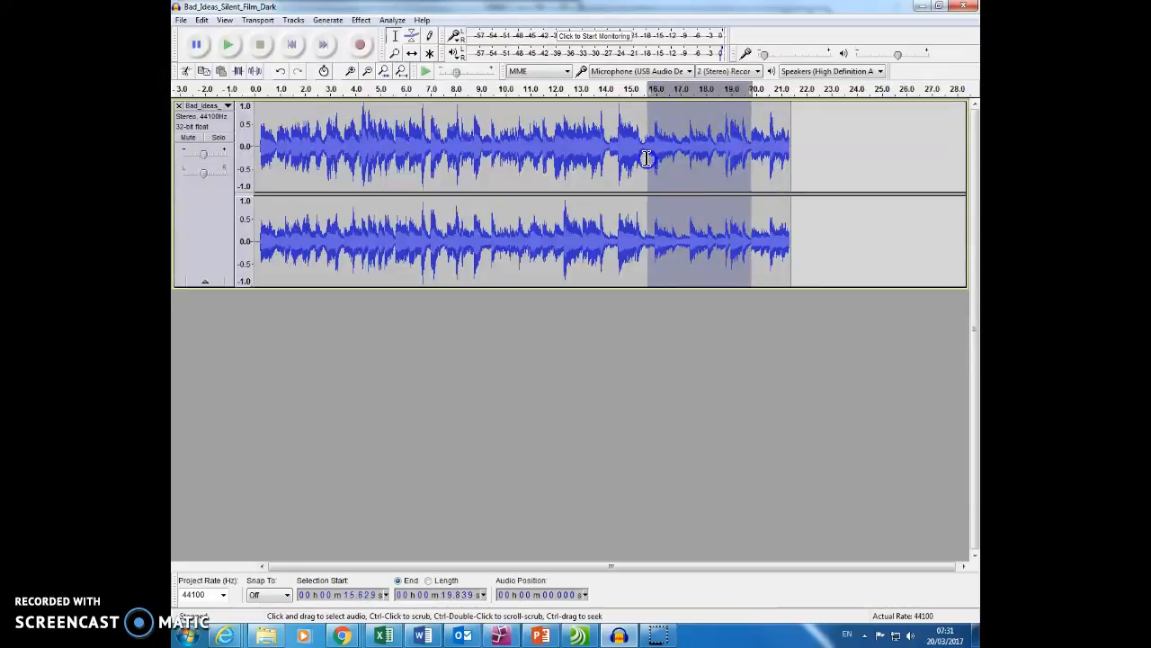
pyautogui.click(292, 164)
pyautogui.click(376, 164)
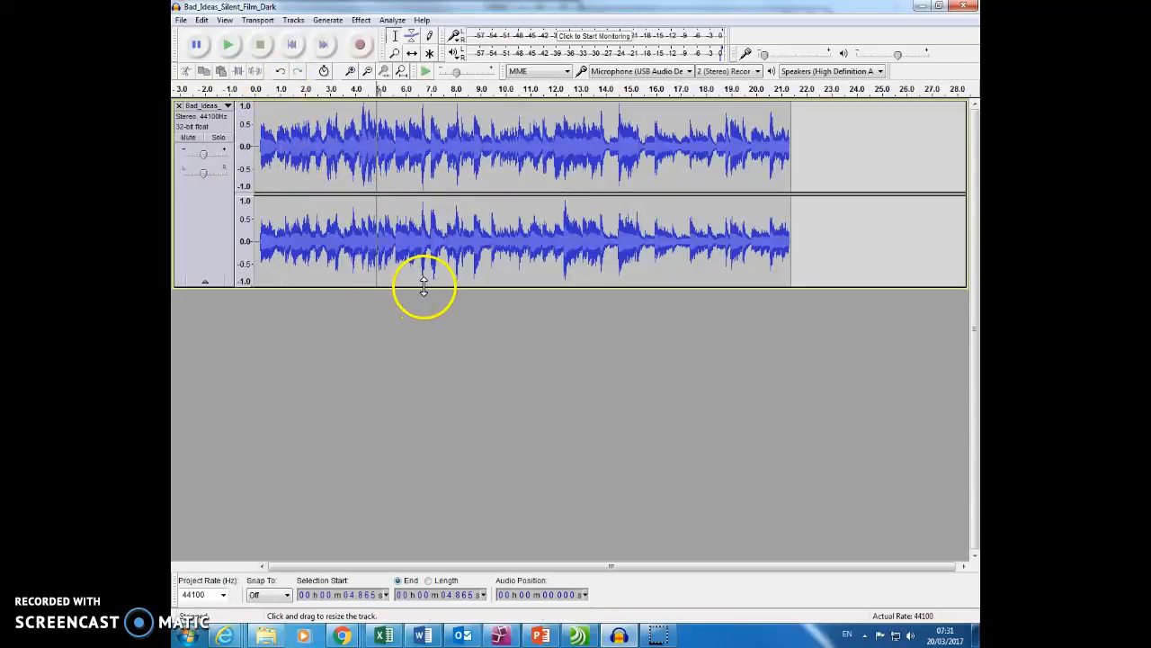
# - Reduce the display height of the music track to make room below it
pyautogui.moveTo(423, 286); pyautogui.dragTo(417, 225)
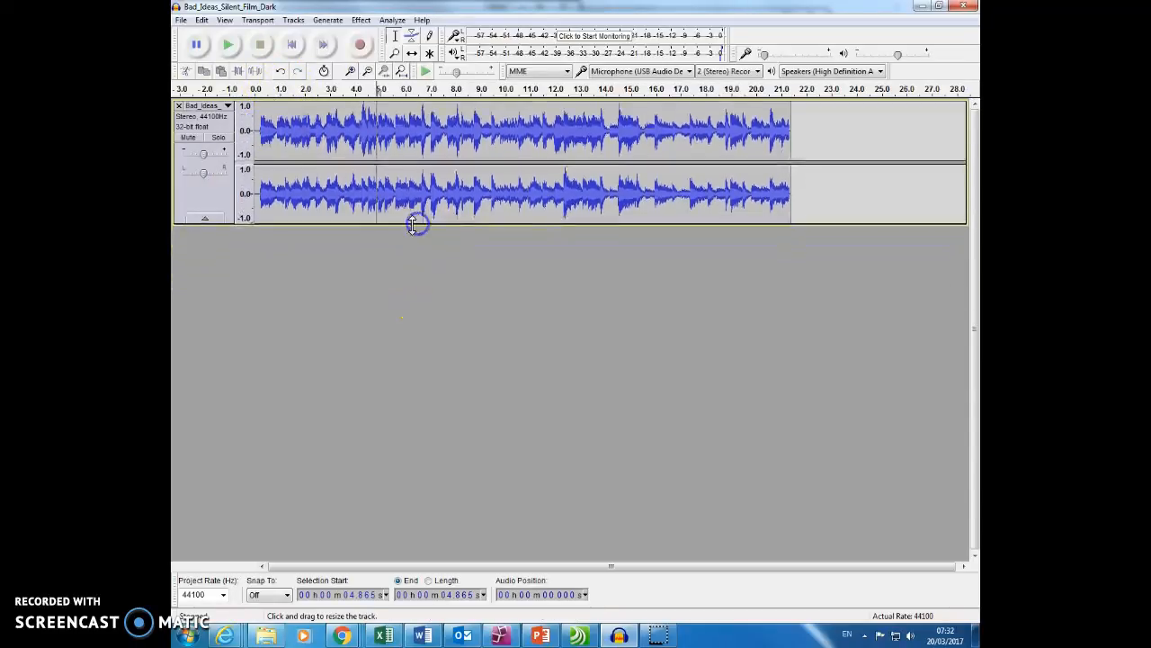
pyautogui.click(183, 21)
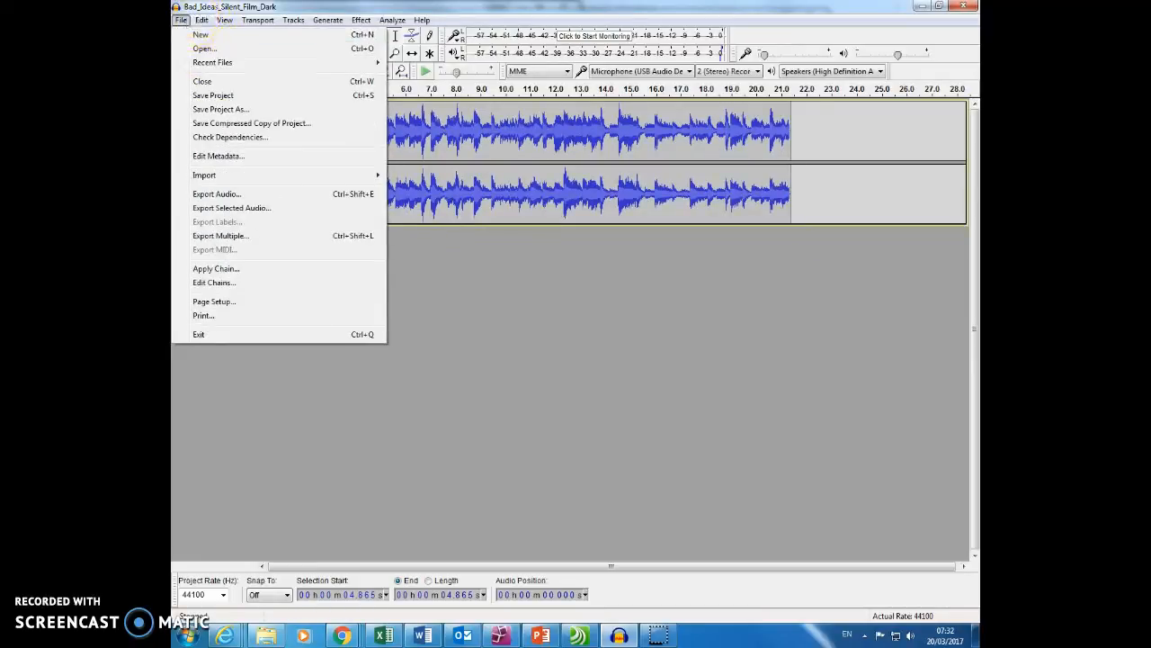
pyautogui.click(210, 7)
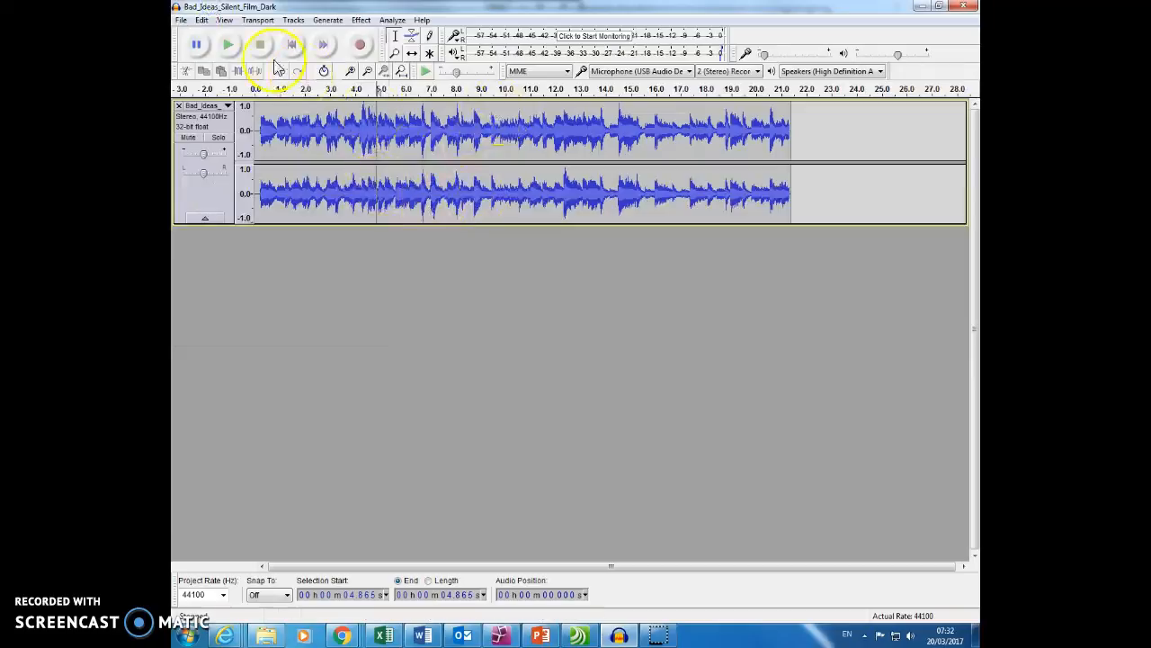
# - Import river-6.mp3 from the Documents search results as a second track below the music
pyautogui.click(181, 20)
pyautogui.moveTo(254, 177)
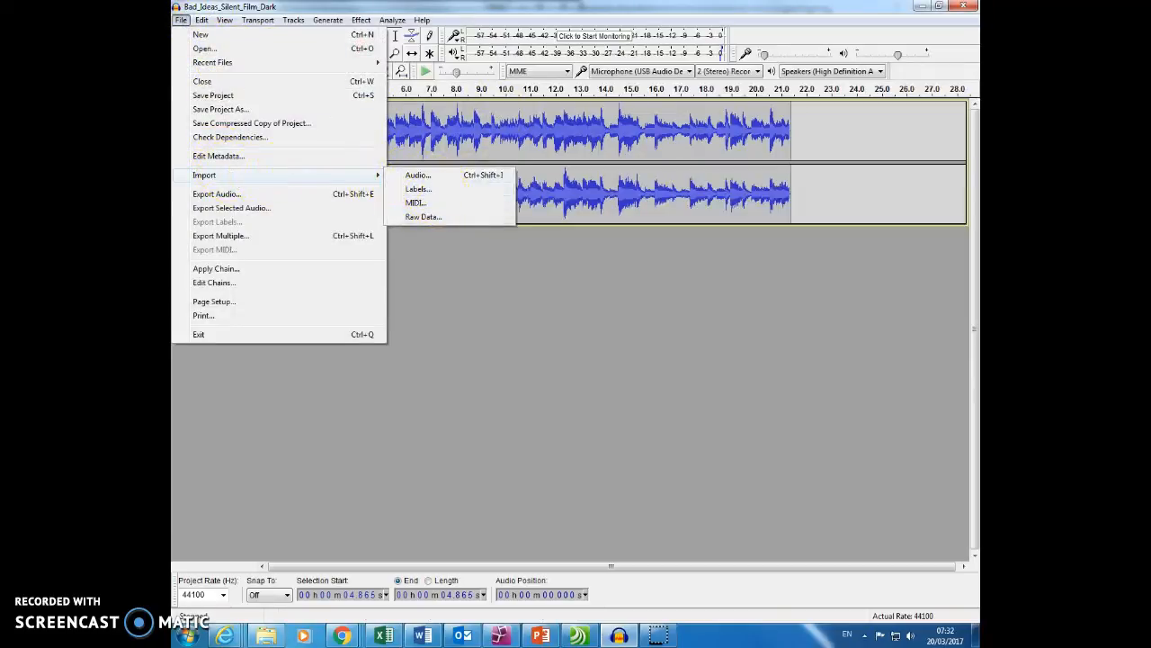
pyautogui.click(455, 175)
pyautogui.moveTo(172, 194); pyautogui.dragTo(646, 113)
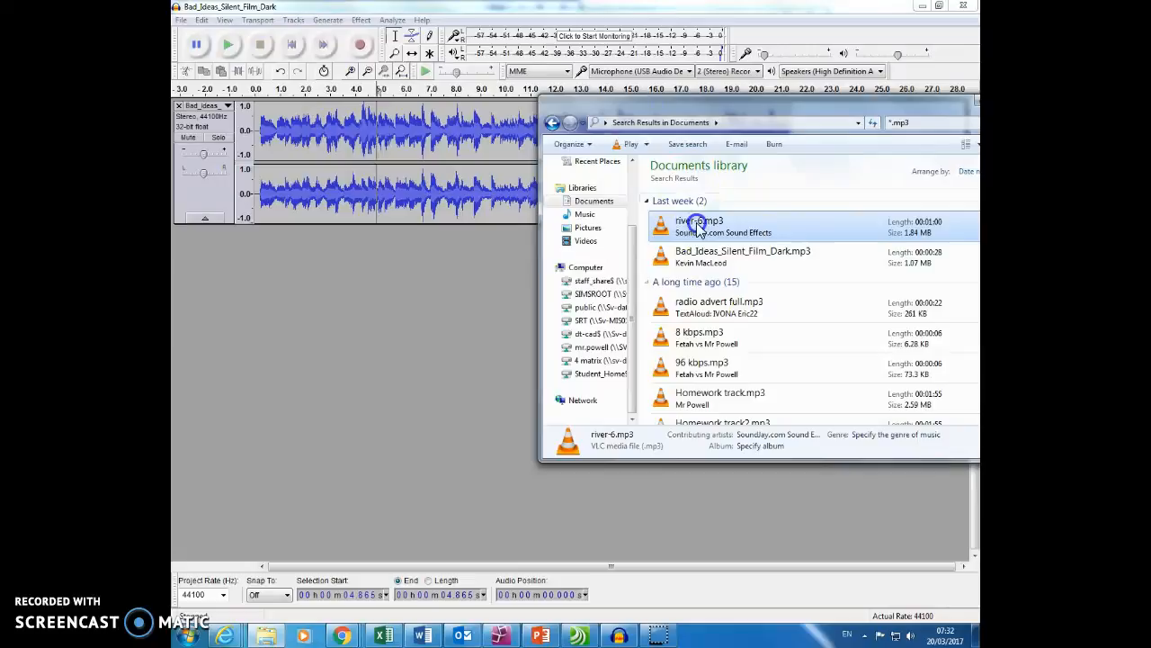
pyautogui.moveTo(698, 225); pyautogui.dragTo(550, 289)
pyautogui.moveTo(682, 109); pyautogui.dragTo(0, 236)
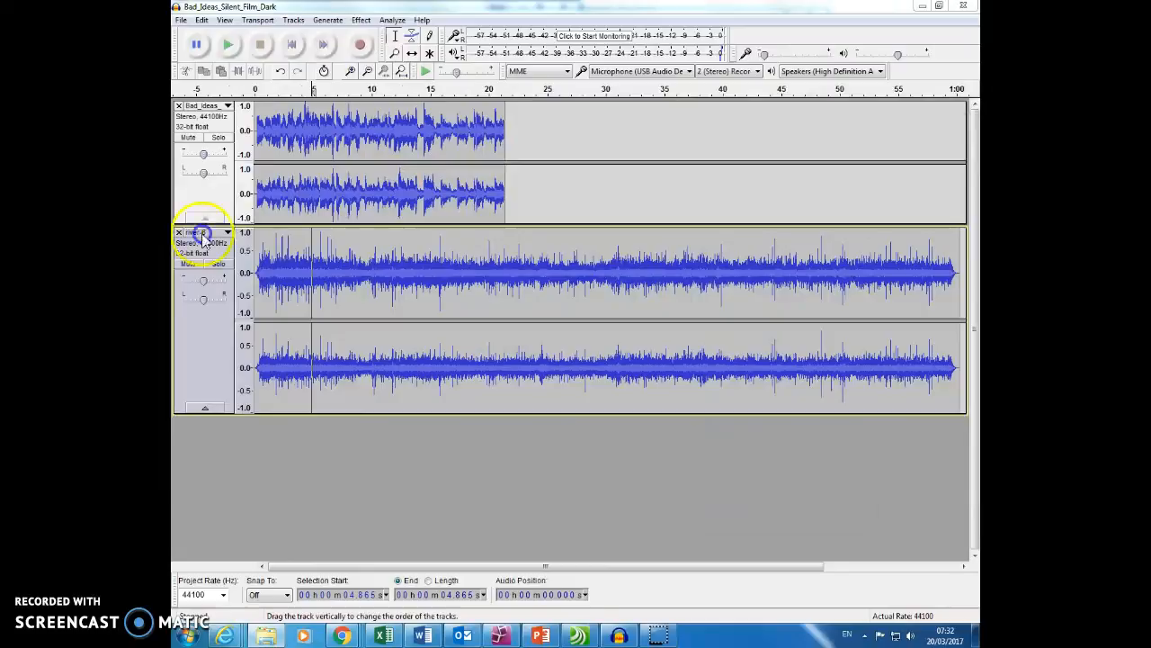
# - Play the river-6 track from about 26.6 seconds and stop playback
pyautogui.click(566, 262)
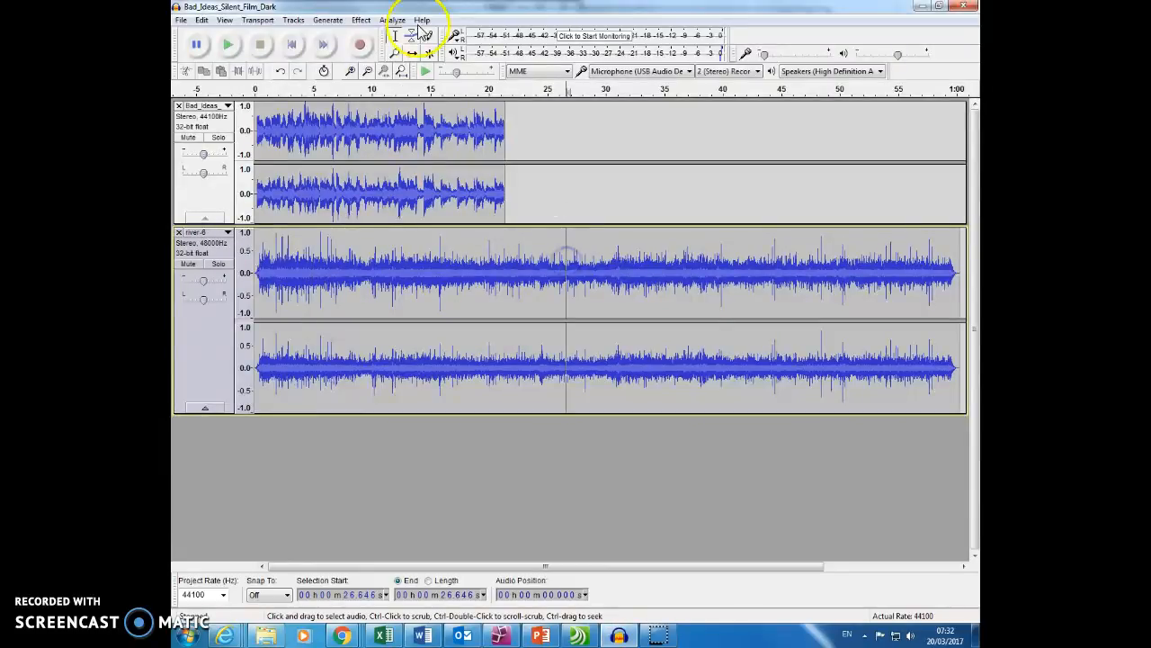
pyautogui.click(230, 45)
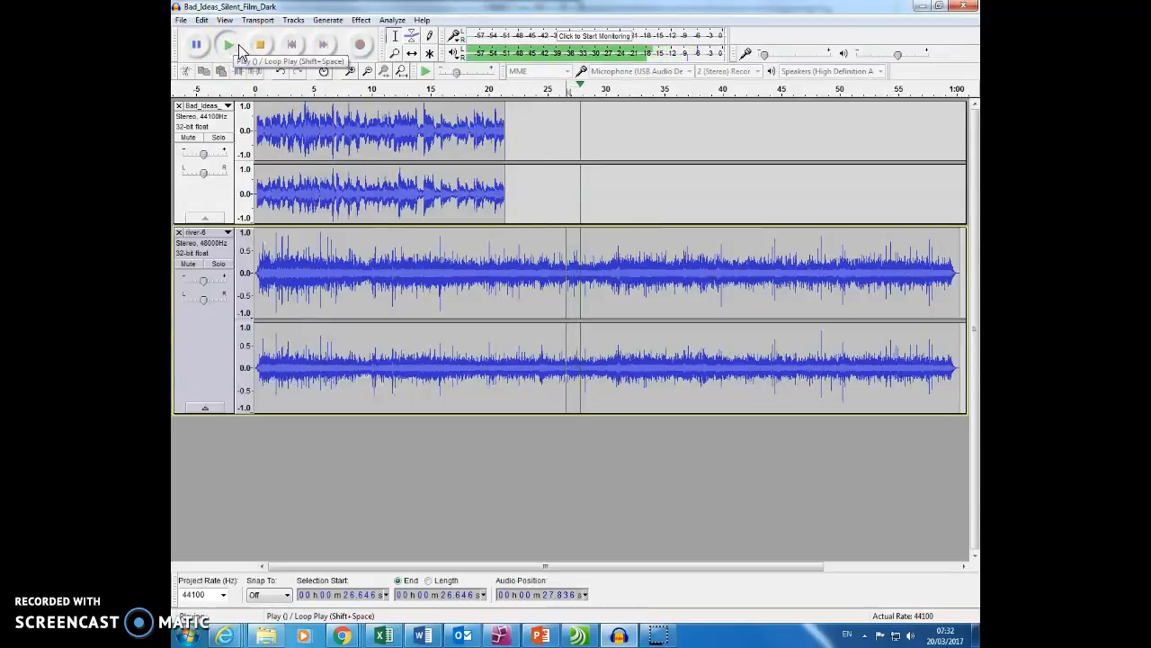
pyautogui.click(262, 46)
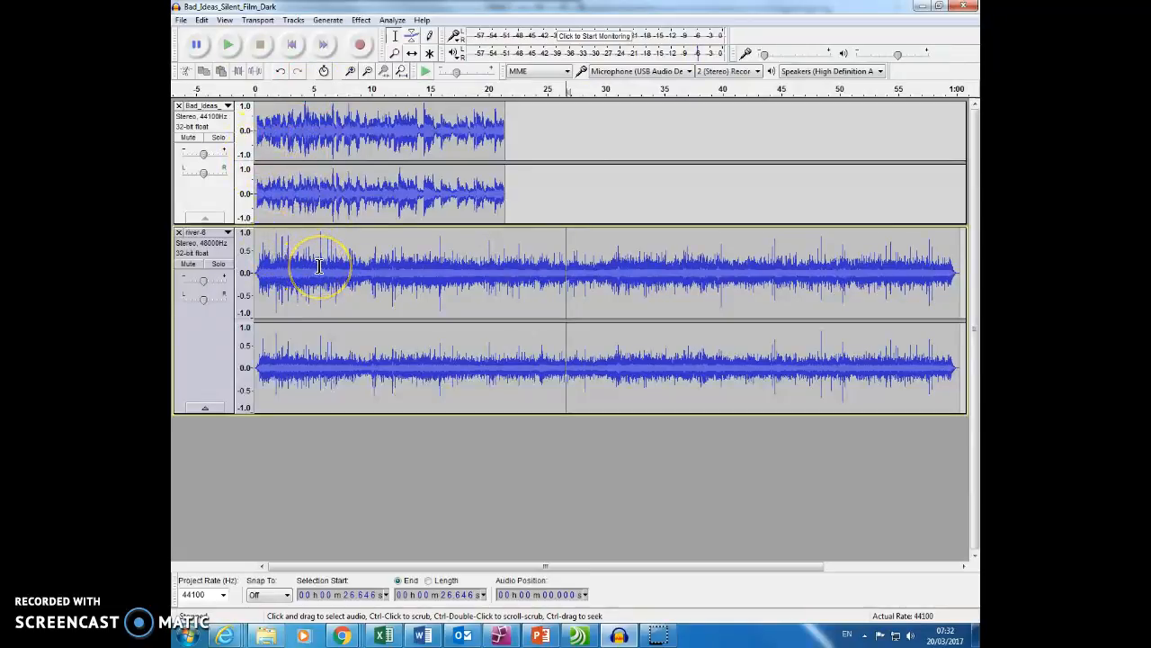
# - Delete the river-6 audio from about 5.6 seconds to its end and play both tracks from the start
pyautogui.moveTo(320, 266); pyautogui.dragTo(958, 261)
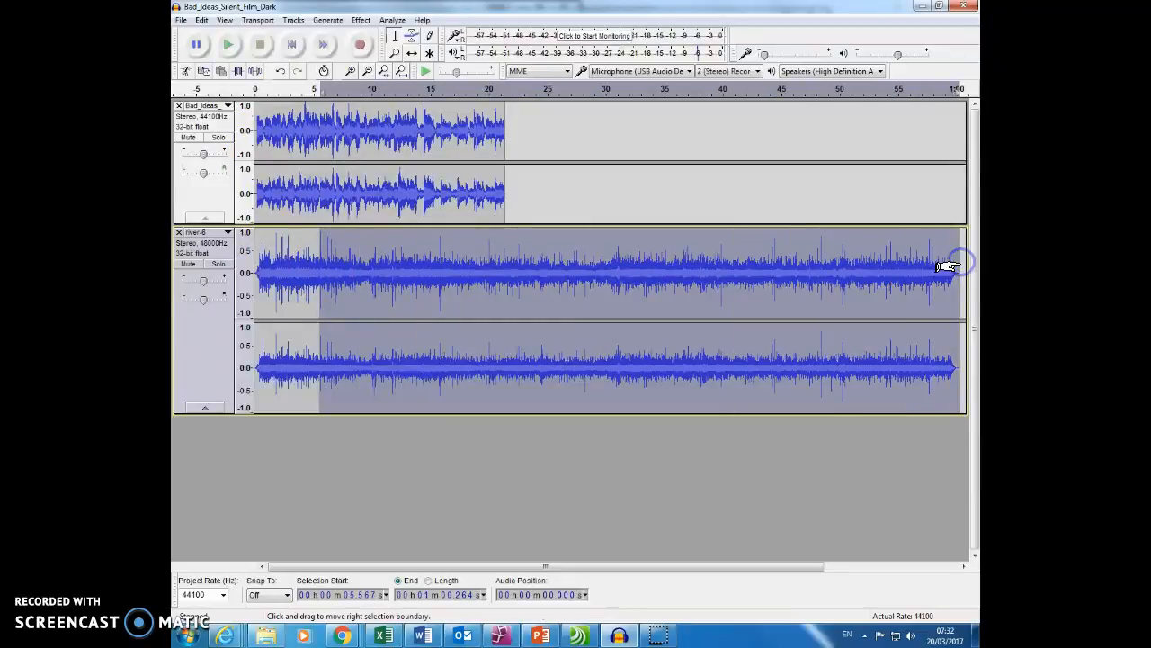
pyautogui.press('Delete')
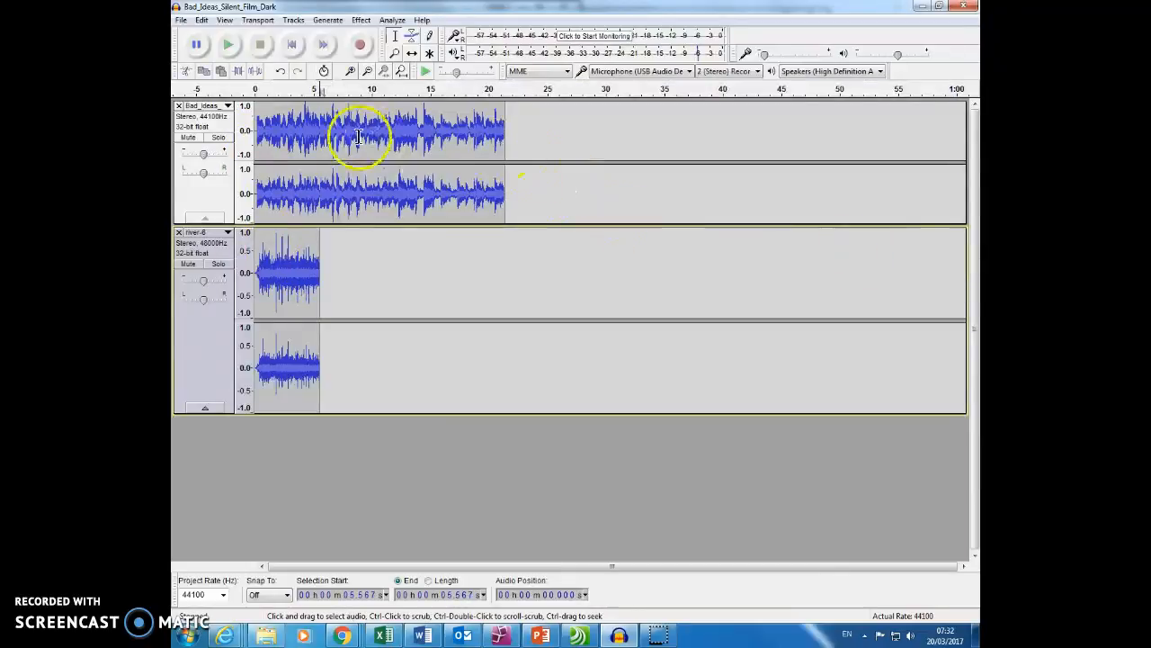
pyautogui.click(257, 136)
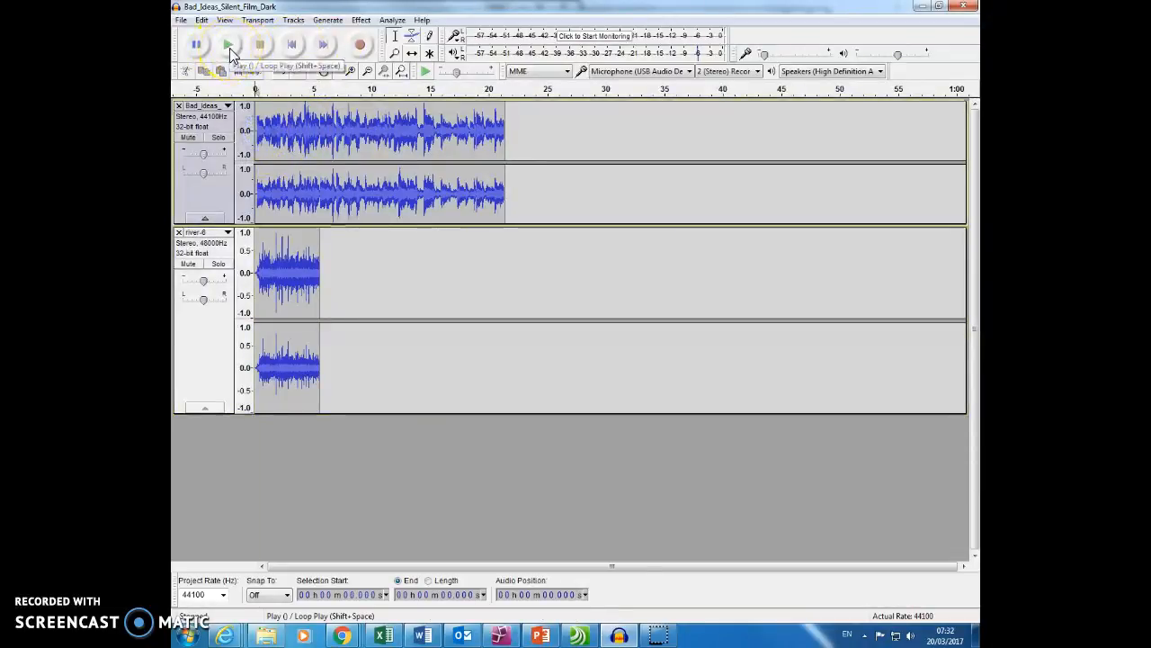
pyautogui.click(230, 48)
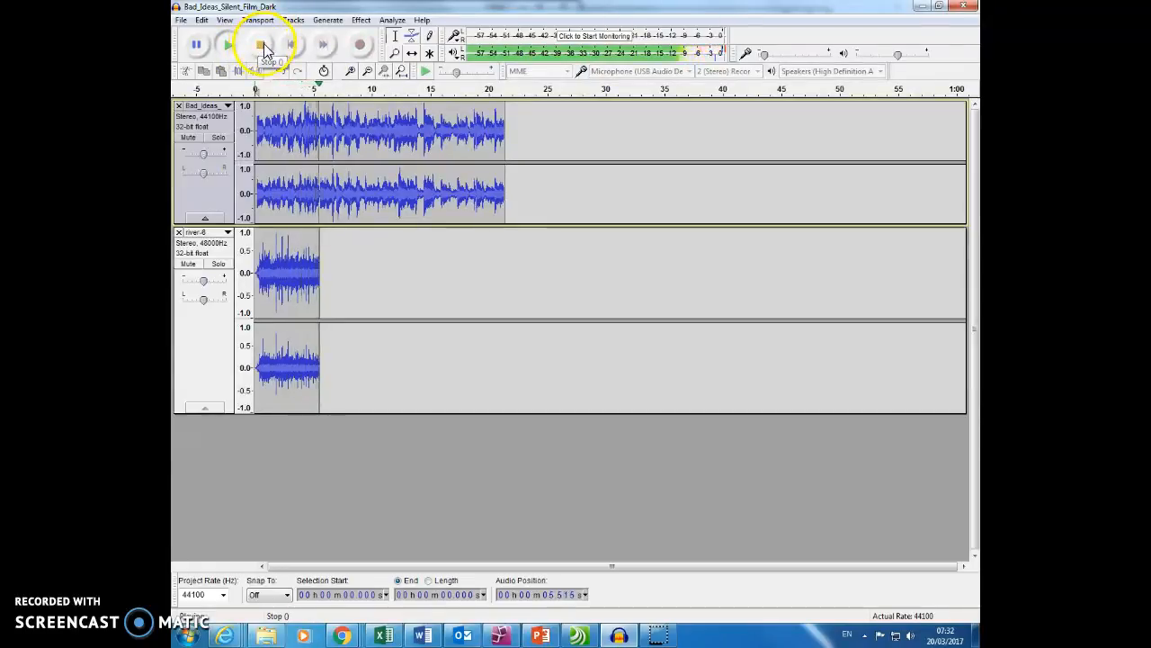
pyautogui.click(262, 47)
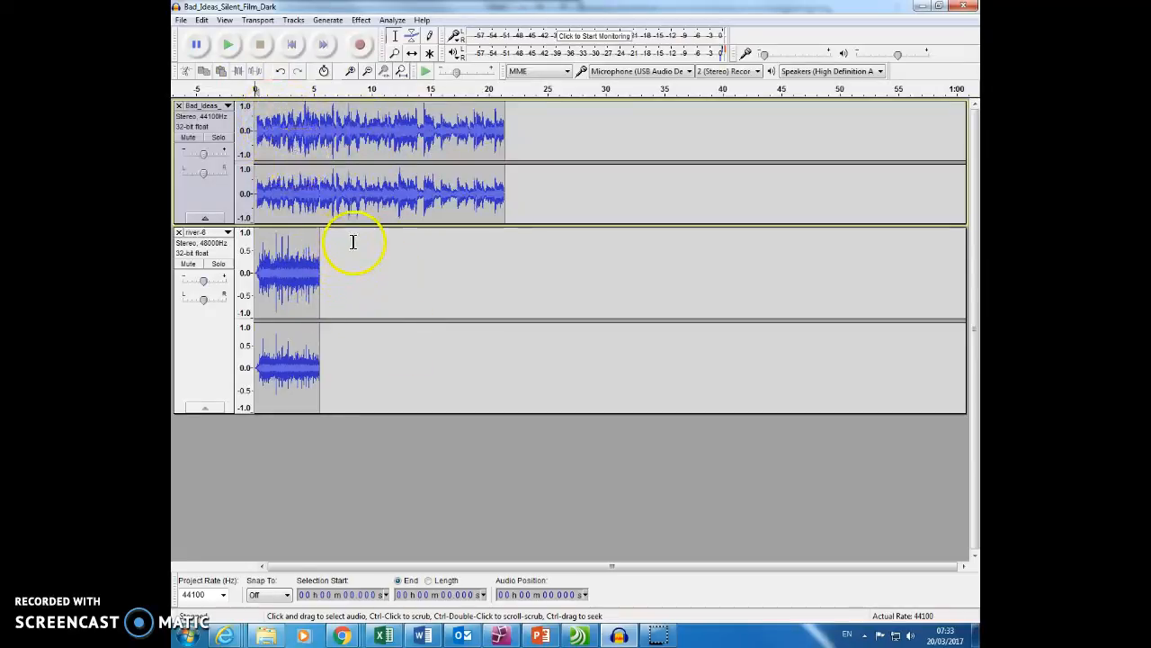
# - Shift the music clip in time to start at about 5 seconds, and play both tracks from the beginning
pyautogui.click(412, 53)
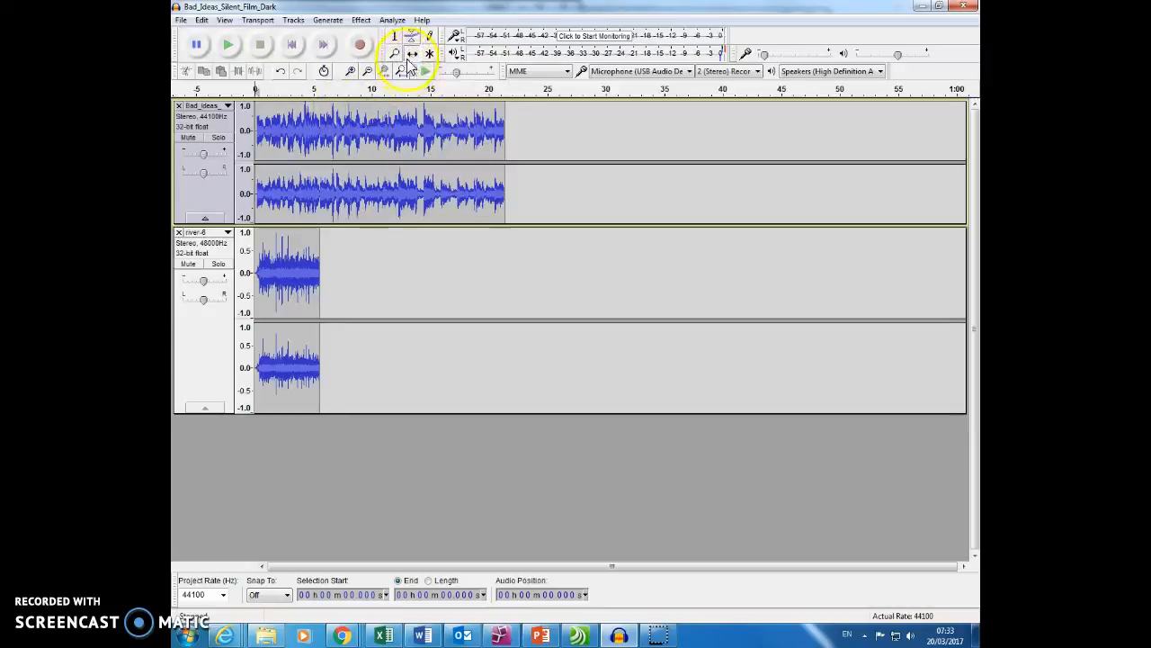
pyautogui.moveTo(303, 120); pyautogui.dragTo(361, 117)
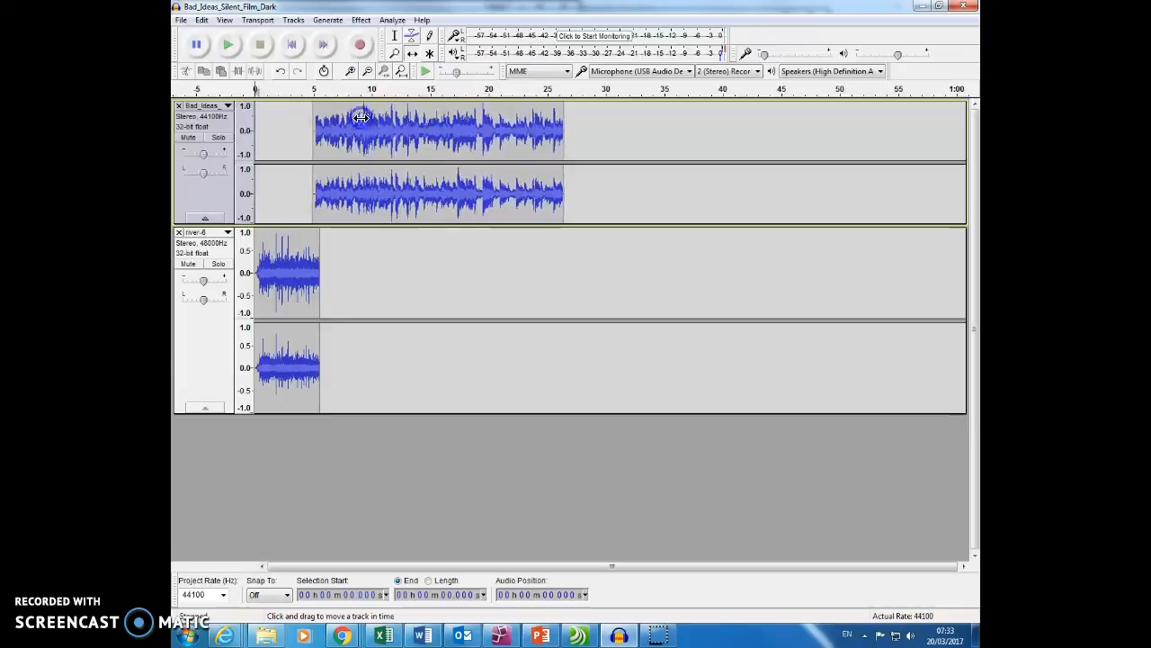
pyautogui.click(396, 37)
pyautogui.click(291, 44)
pyautogui.click(231, 45)
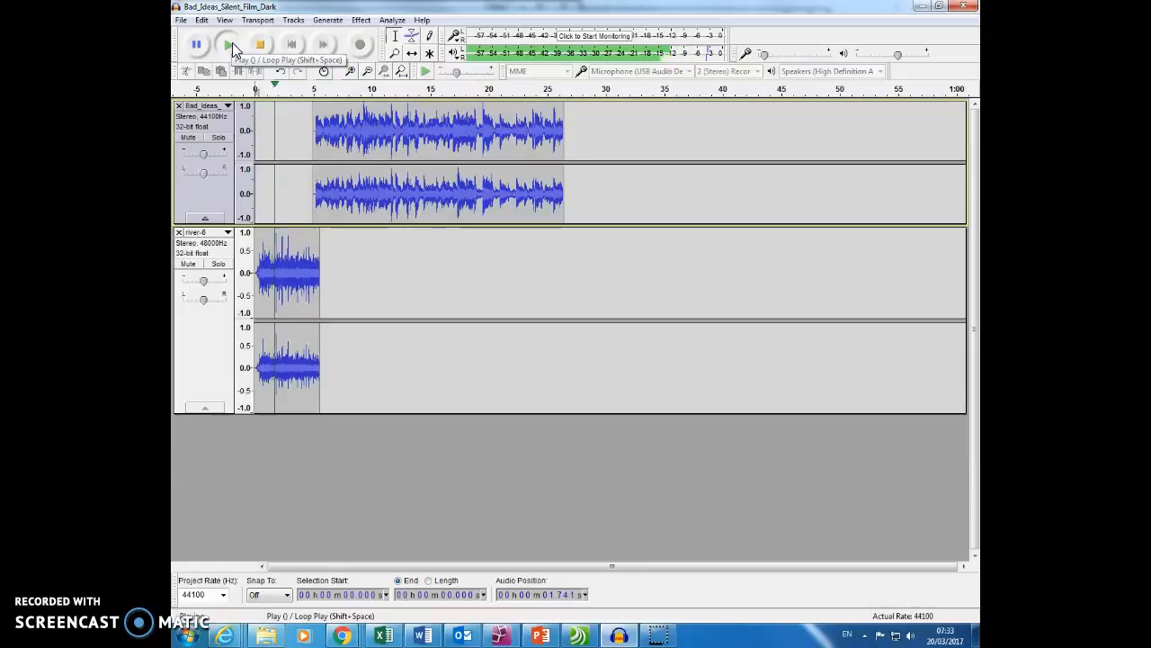
pyautogui.click(259, 46)
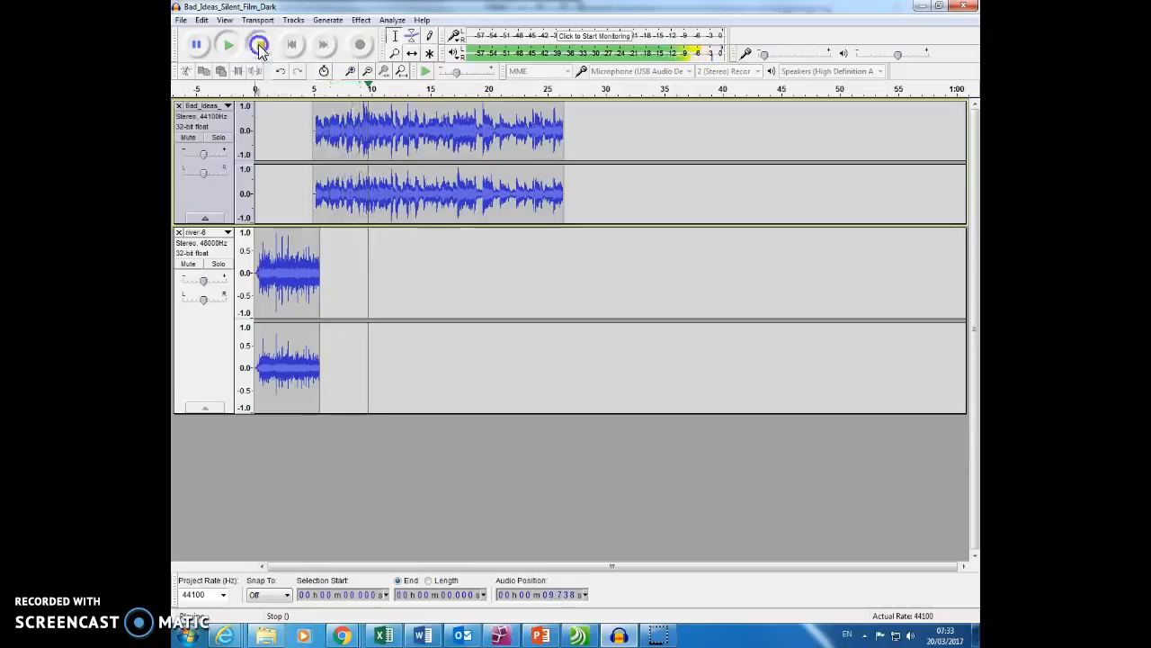
pyautogui.click(260, 45)
# - Shift the music clip slightly earlier to start at about 4.6 seconds, increasing its overlap with the river sound
pyautogui.click(346, 121)
pyautogui.click(412, 53)
pyautogui.moveTo(421, 125); pyautogui.dragTo(418, 124)
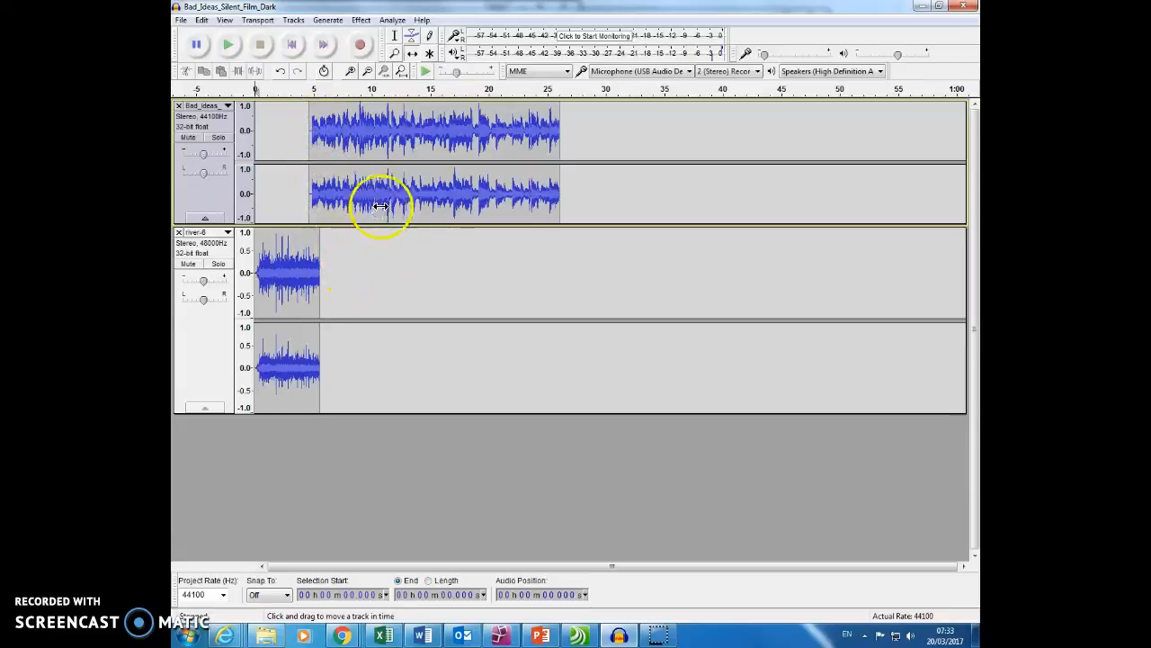
# - Use the Envelope tool to fade the river-6 clip out to silence from about 4.8 seconds to its end
pyautogui.click(413, 38)
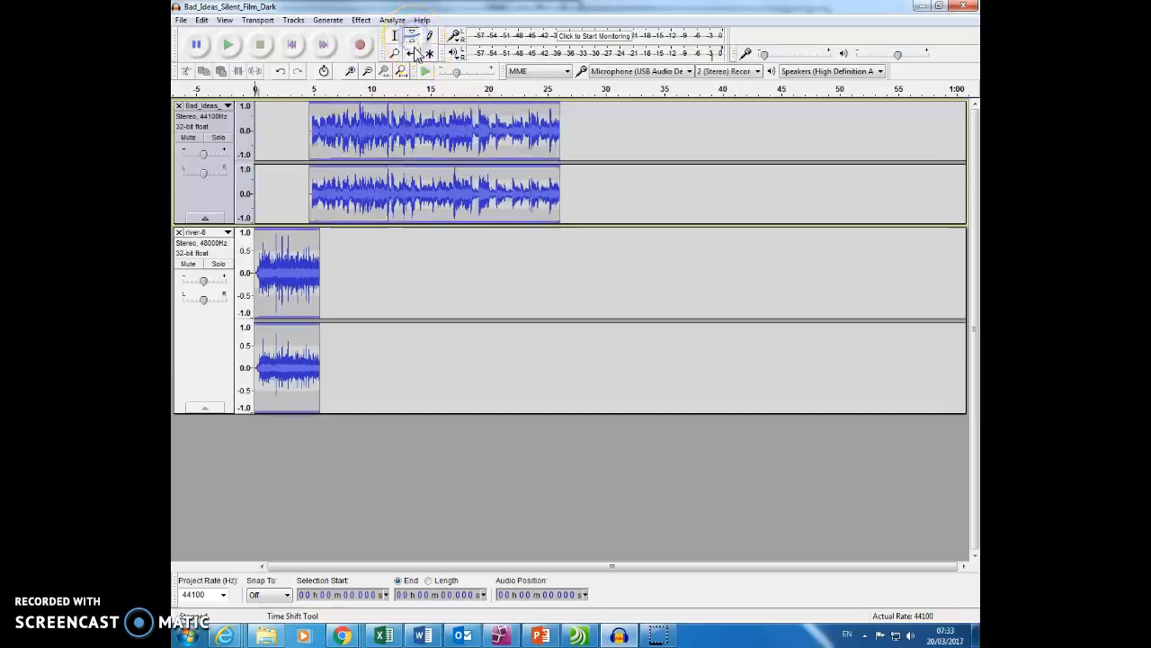
pyautogui.click(316, 233)
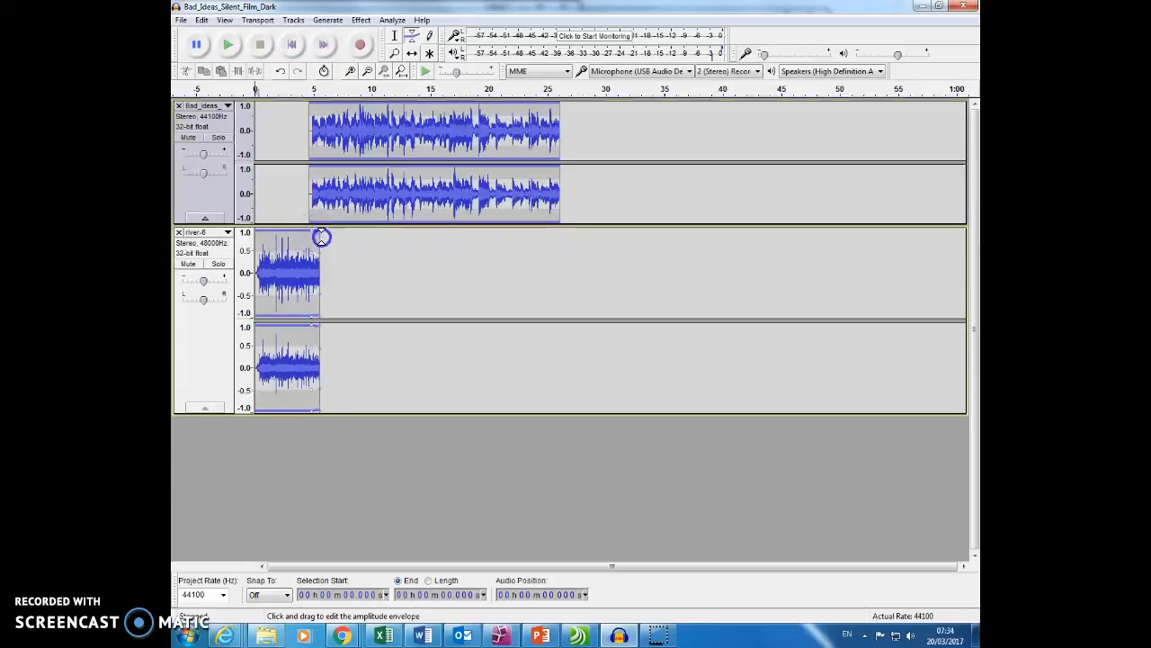
pyautogui.click(320, 236)
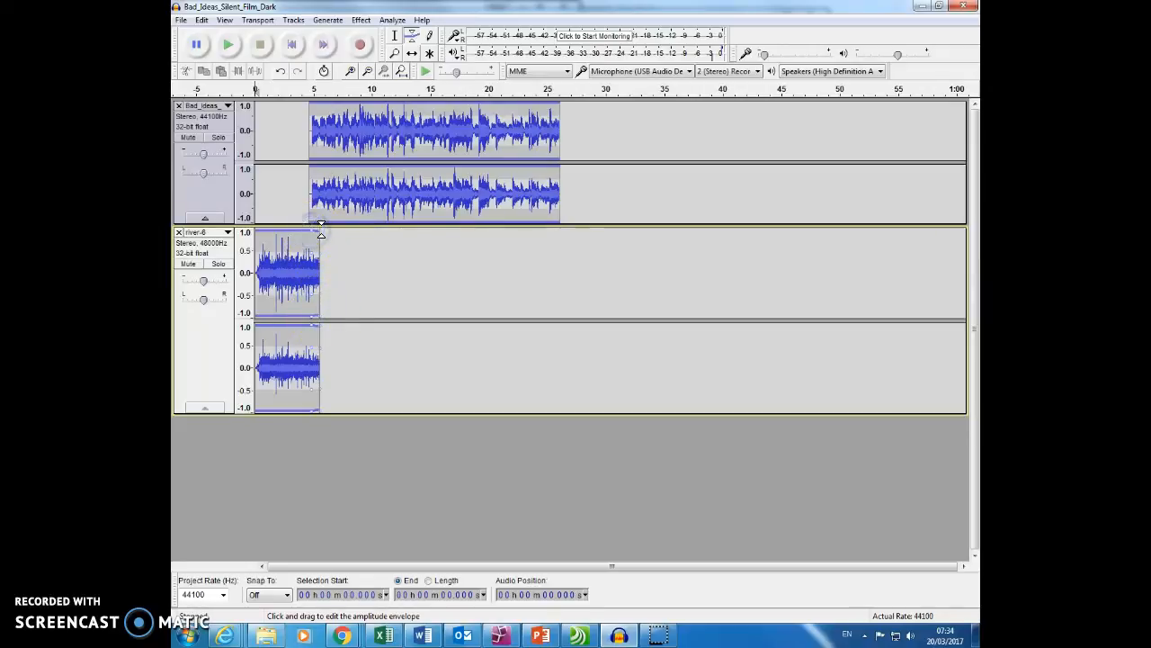
pyautogui.moveTo(320, 237); pyautogui.dragTo(320, 267)
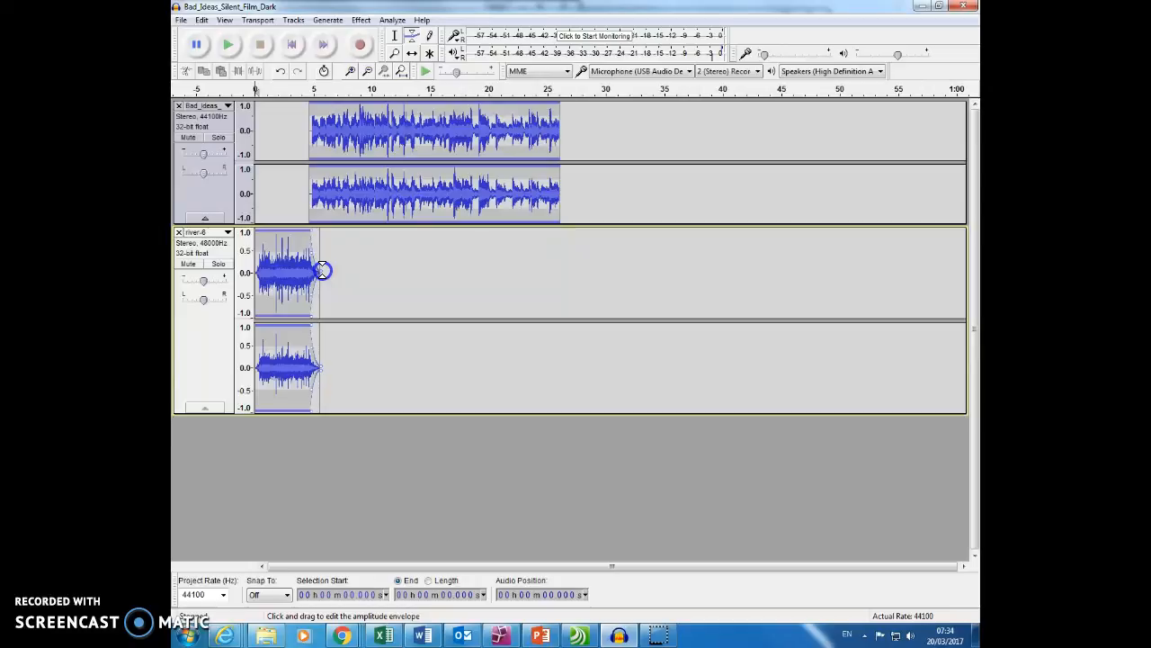
# - Shape the music clip's envelope to fade in from silence at its start to full volume at about 5.5 seconds
pyautogui.click(305, 110)
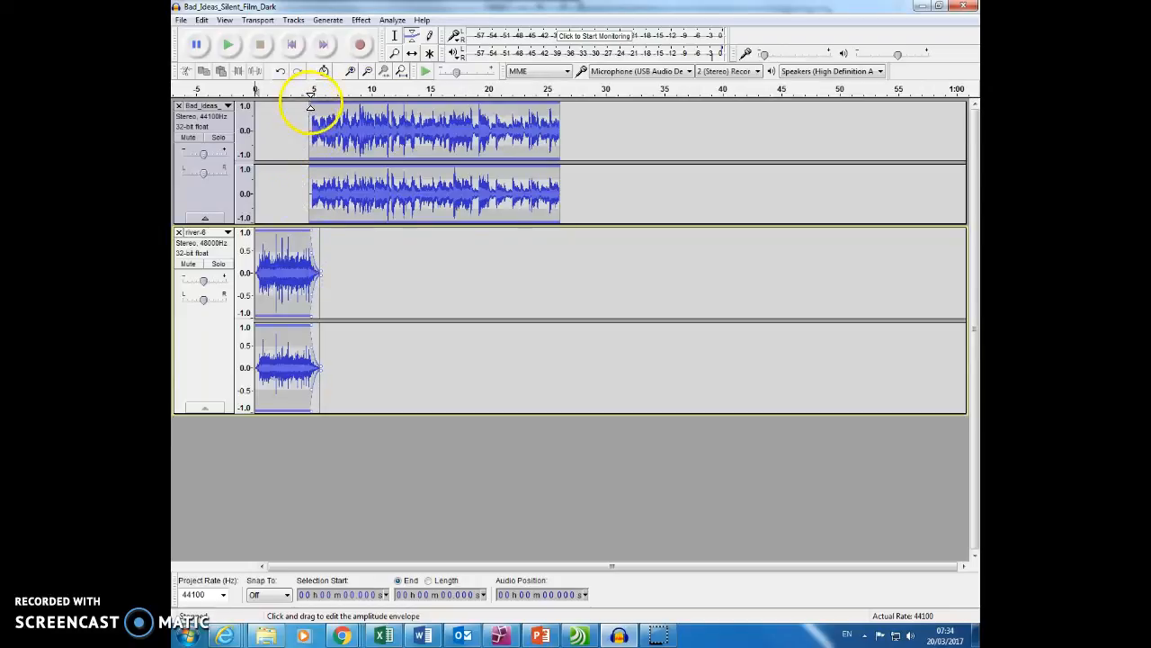
pyautogui.click(311, 103)
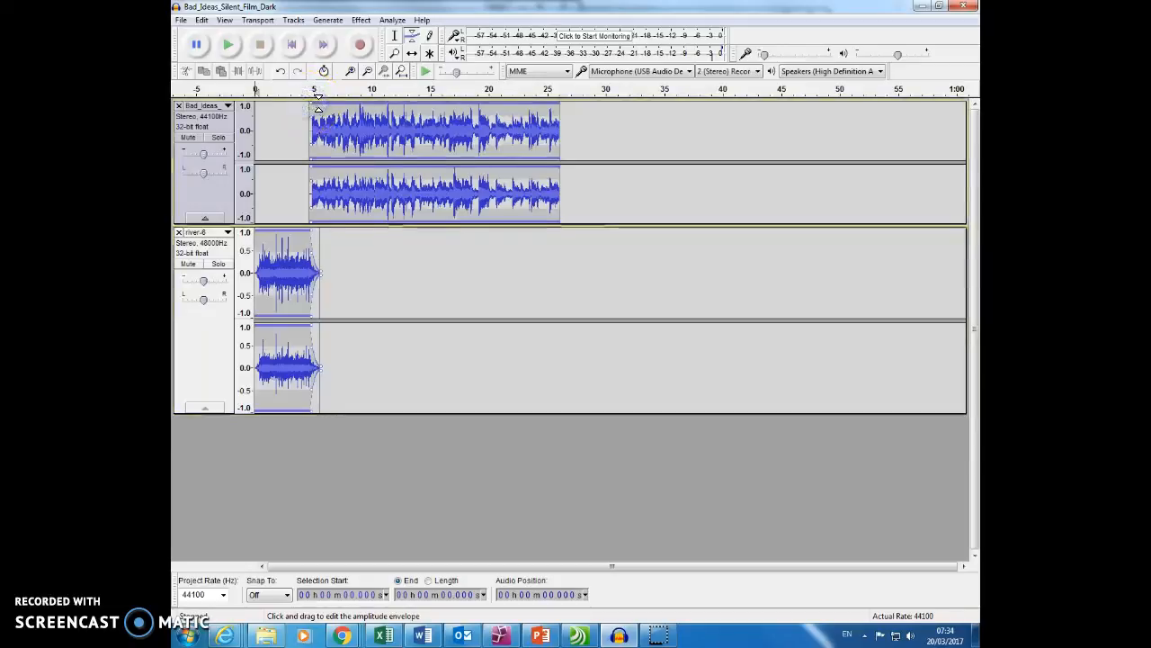
pyautogui.click(308, 102)
pyautogui.moveTo(312, 106); pyautogui.dragTo(302, 132)
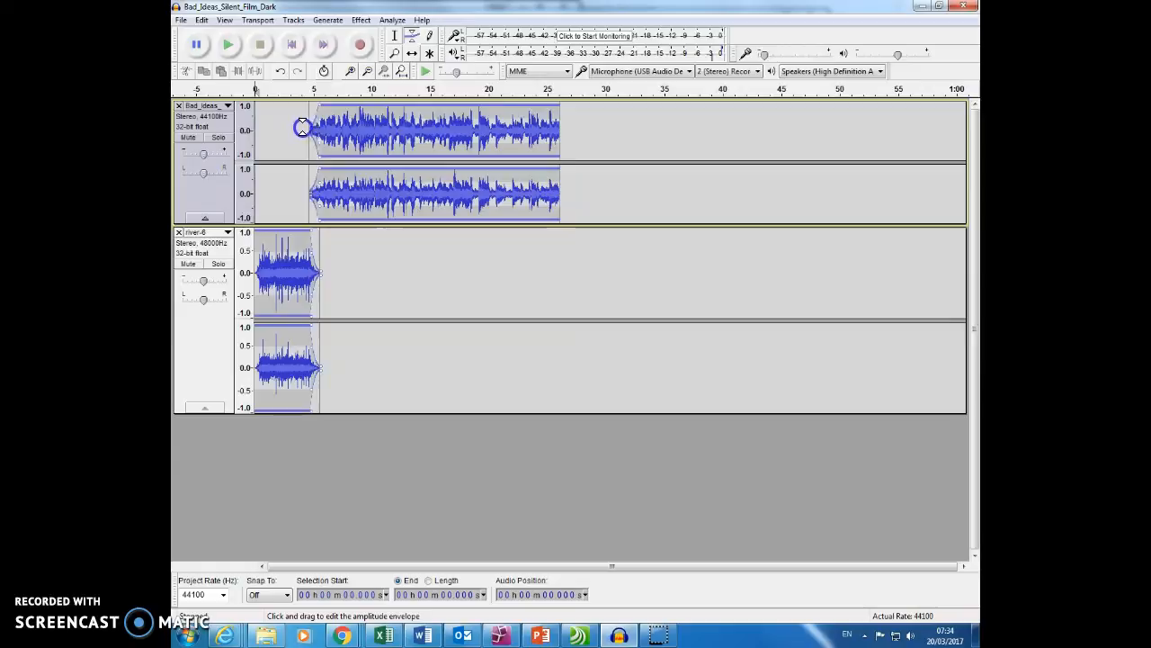
pyautogui.click(320, 101)
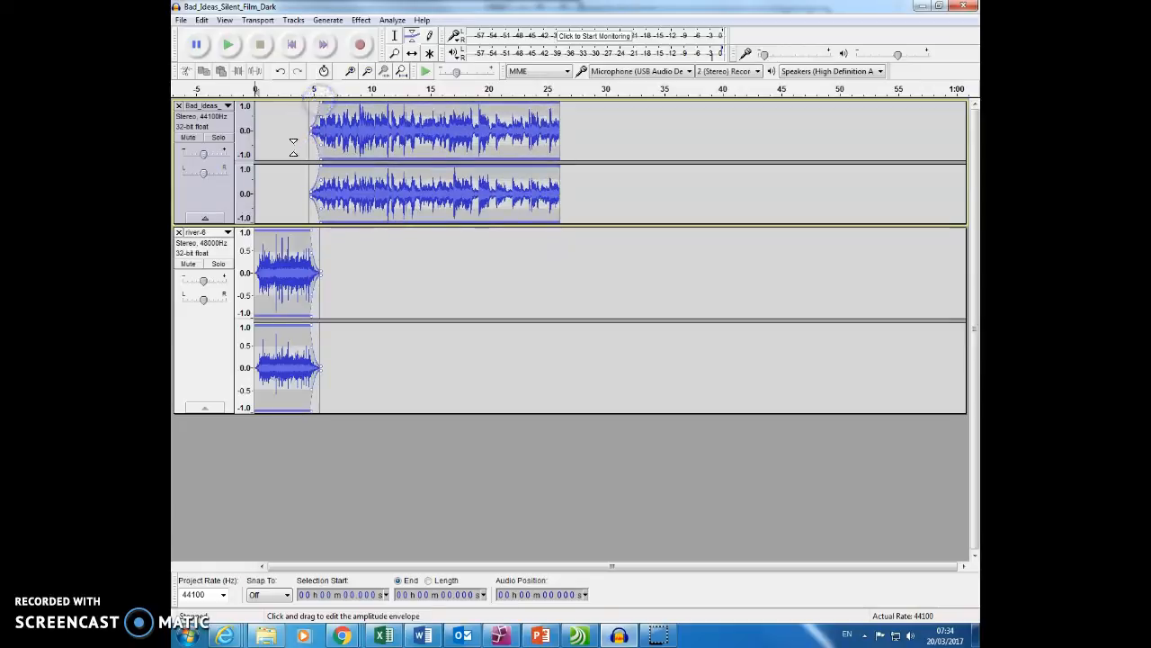
# - Shift the music clip to start at about 4.3 seconds and play the crossfade from about 0.4 seconds
pyautogui.click(411, 54)
pyautogui.moveTo(411, 133); pyautogui.dragTo(407, 132)
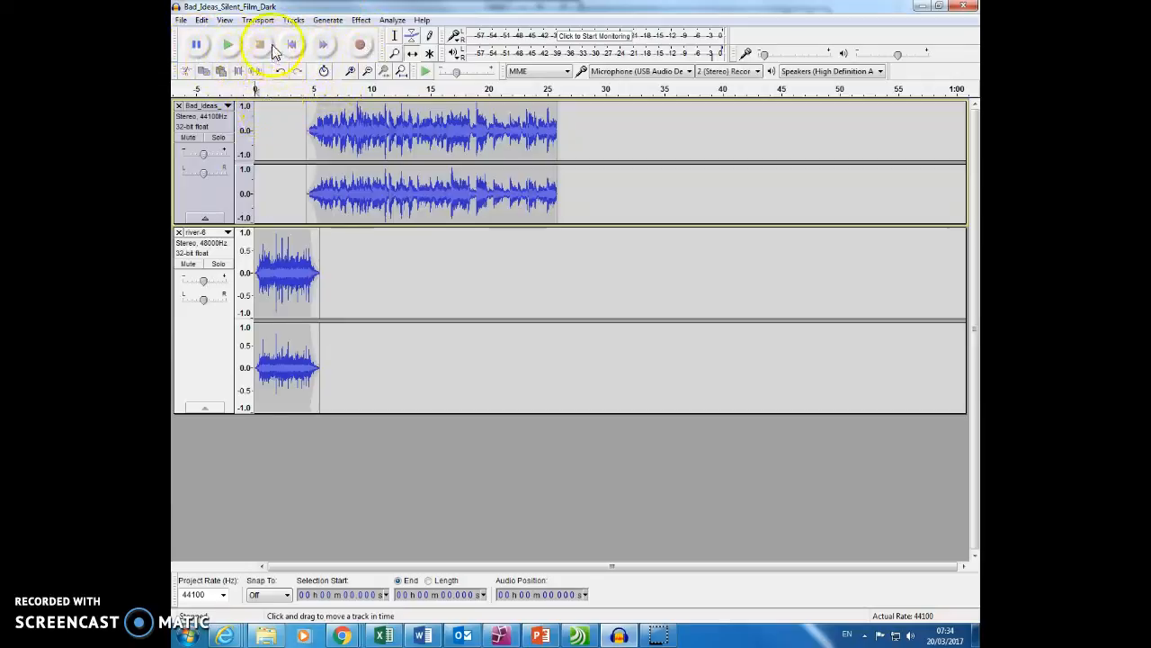
pyautogui.click(394, 36)
pyautogui.click(260, 131)
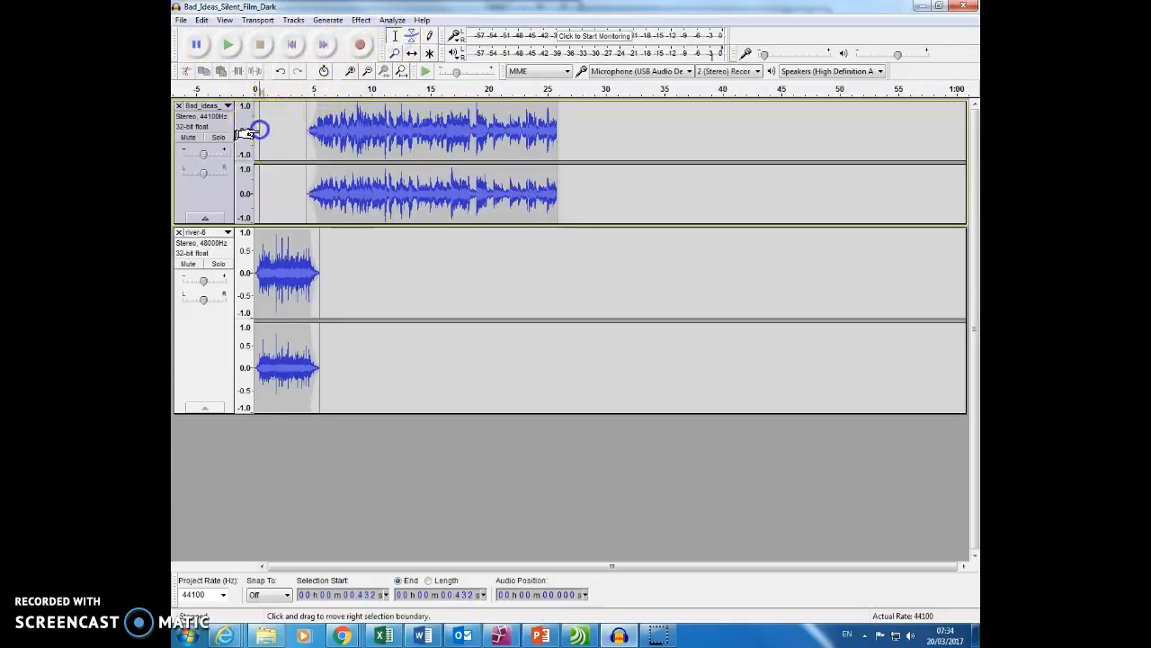
pyautogui.click(229, 46)
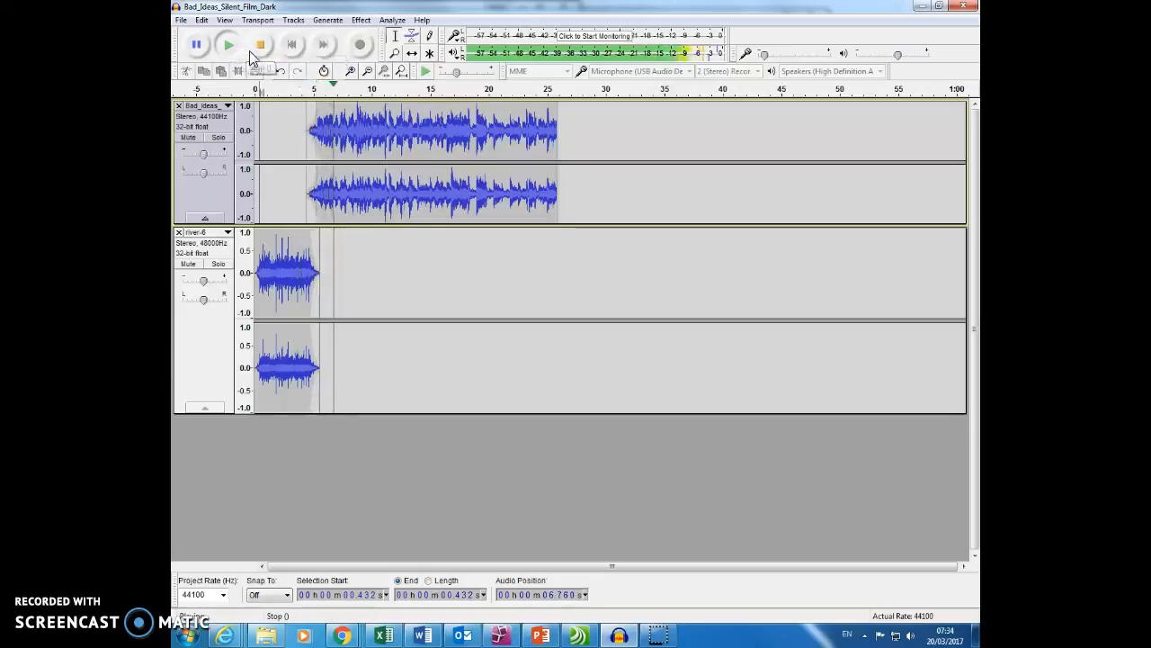
pyautogui.click(260, 52)
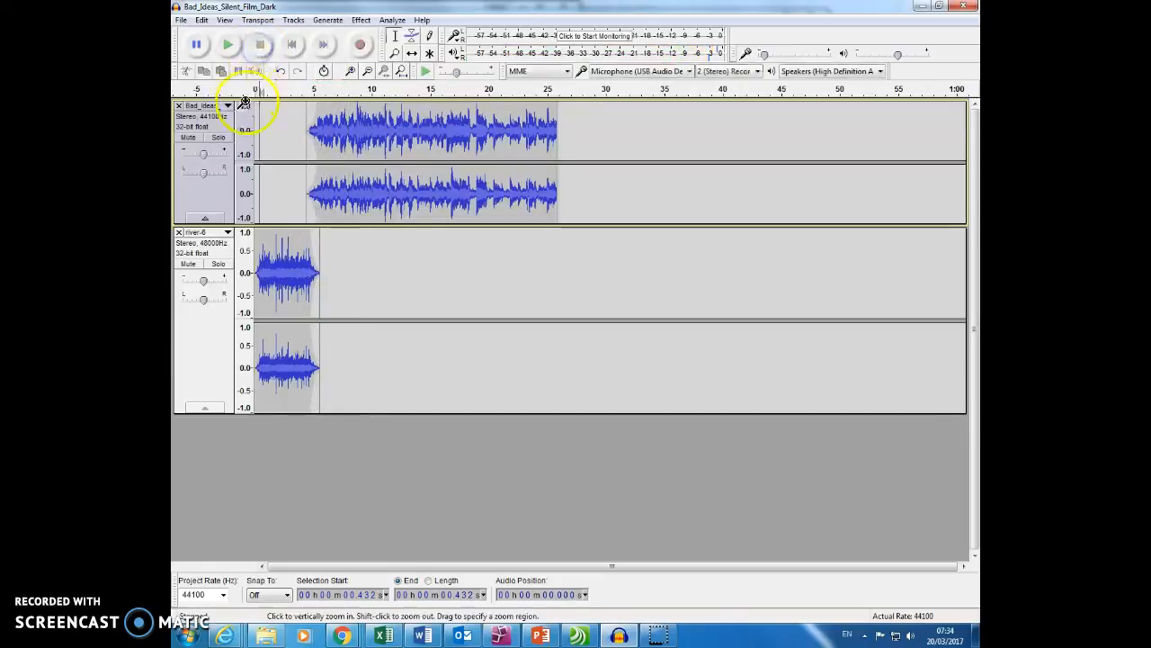
# - Move the music clip earlier to start at about 4.1 seconds and replay the transition from about 0.4 seconds
pyautogui.click(413, 55)
pyautogui.moveTo(380, 123); pyautogui.dragTo(375, 123)
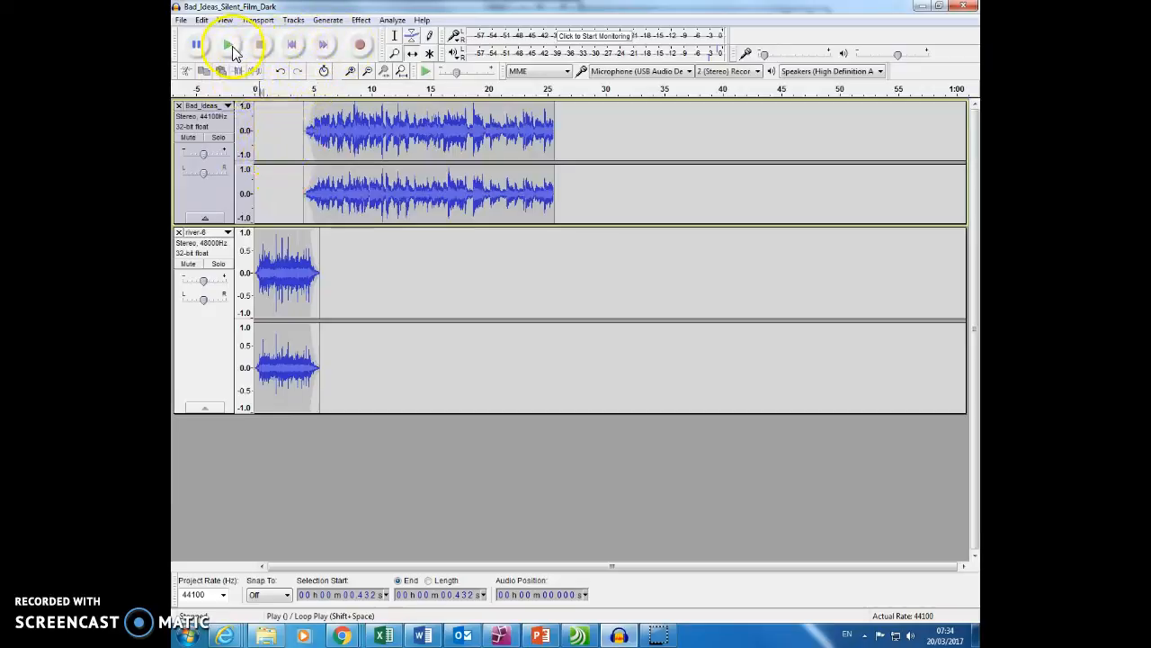
pyautogui.click(395, 35)
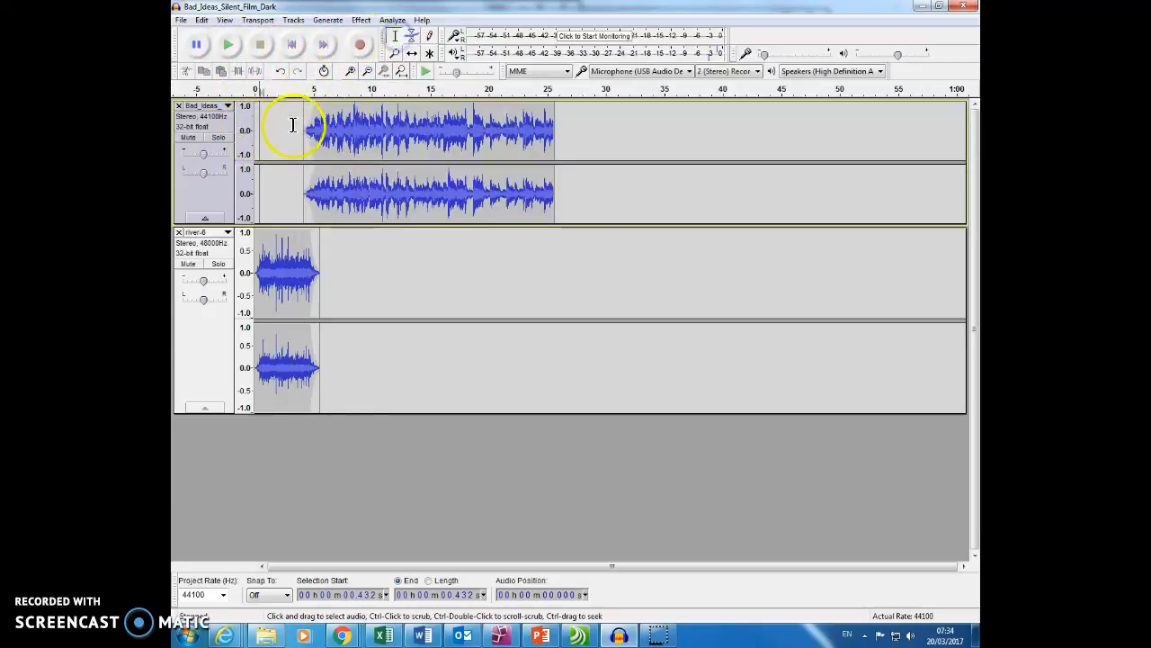
pyautogui.click(228, 45)
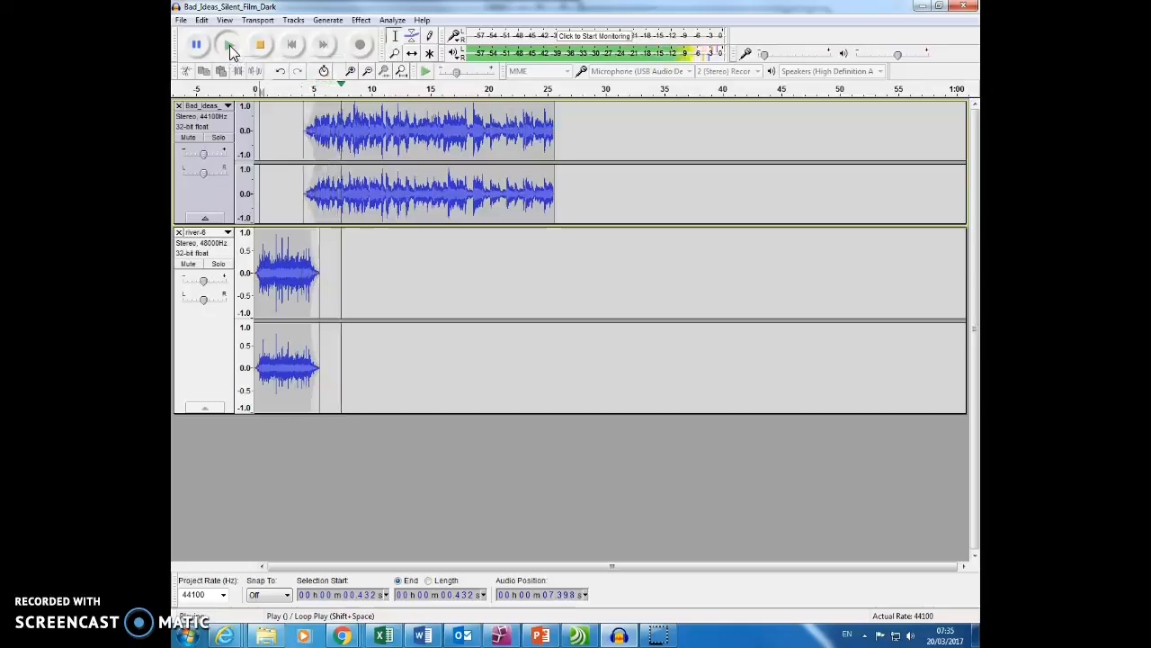
pyautogui.click(259, 50)
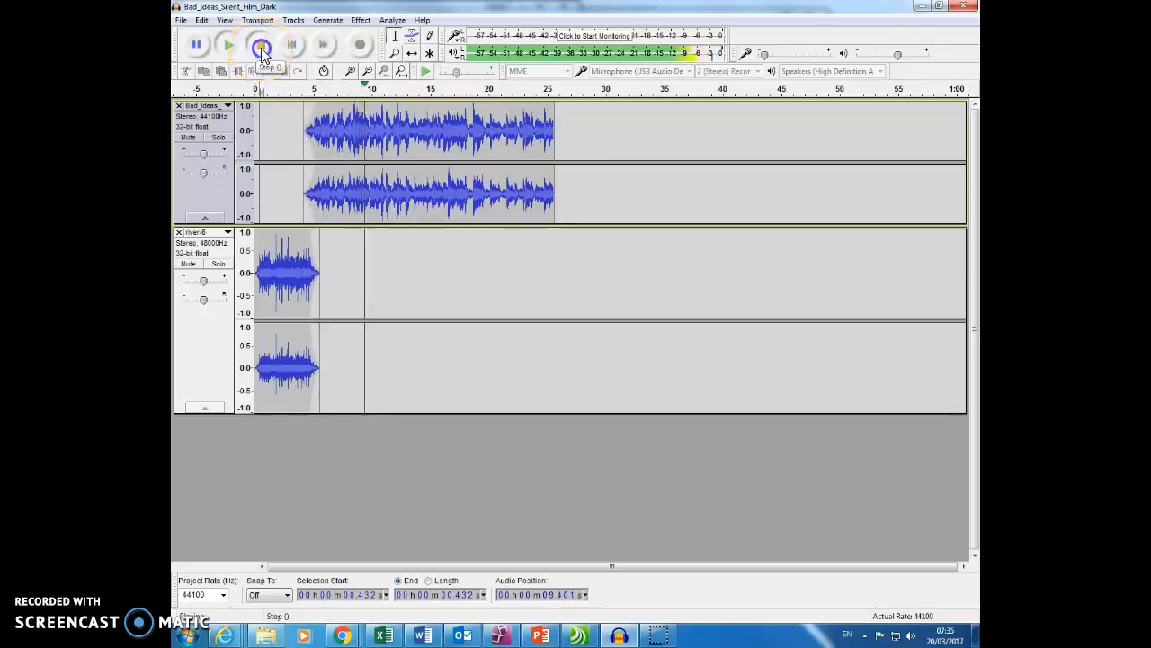
pyautogui.click(259, 48)
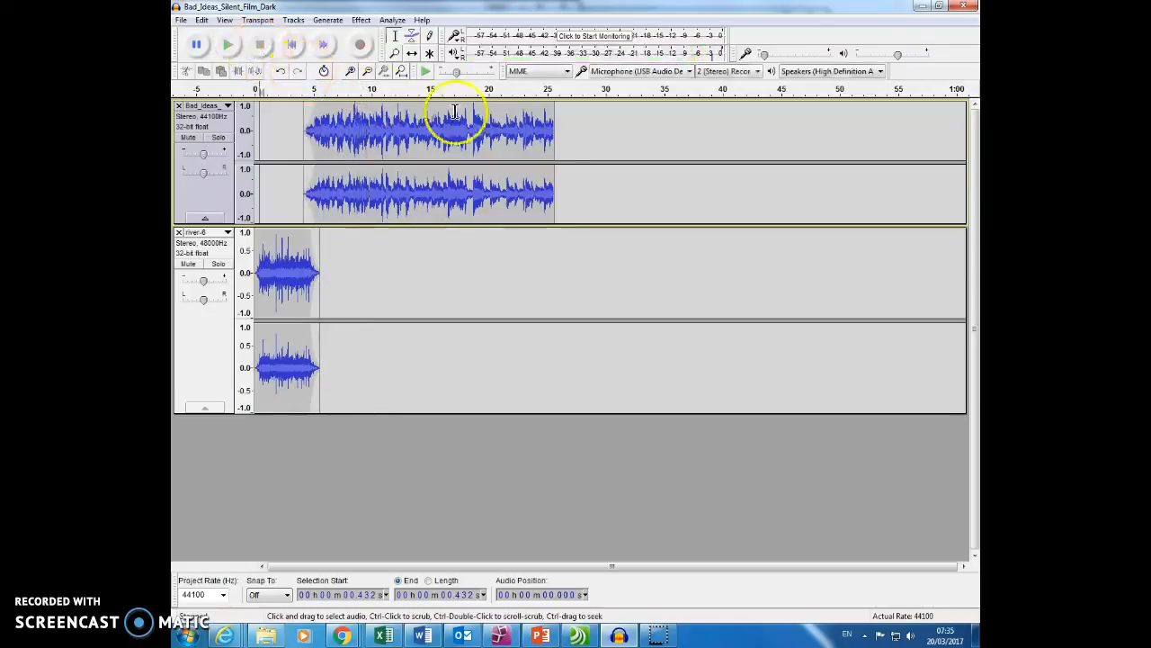
# - Play the ending of the music clip from about 23.7 seconds
pyautogui.click(532, 122)
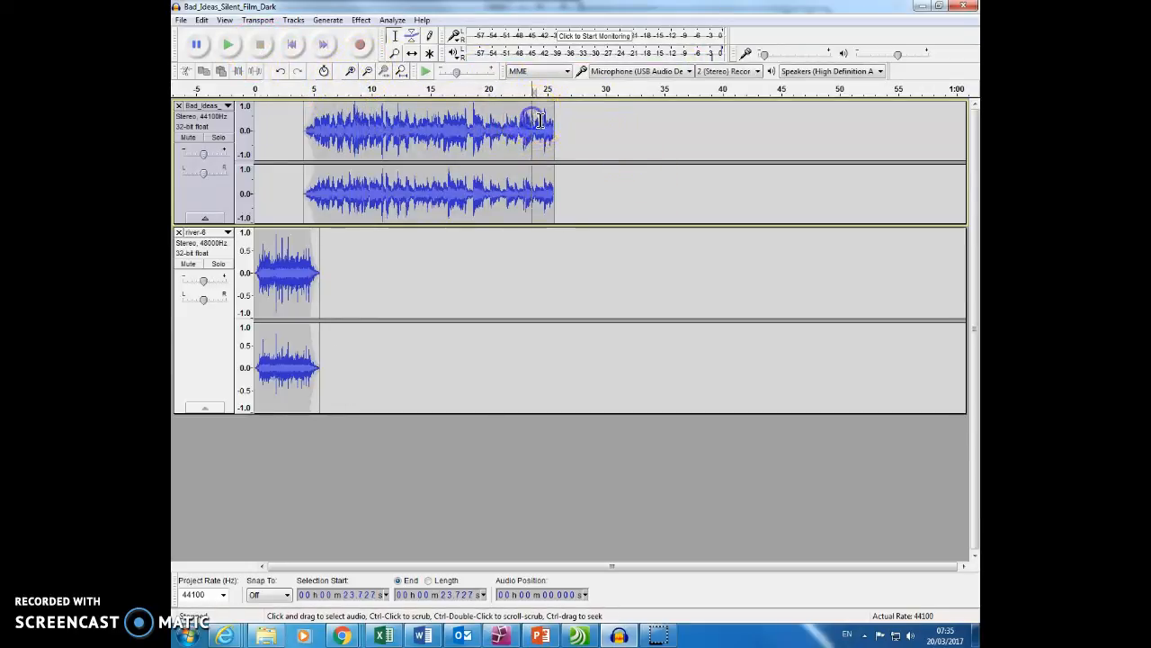
pyautogui.click(230, 46)
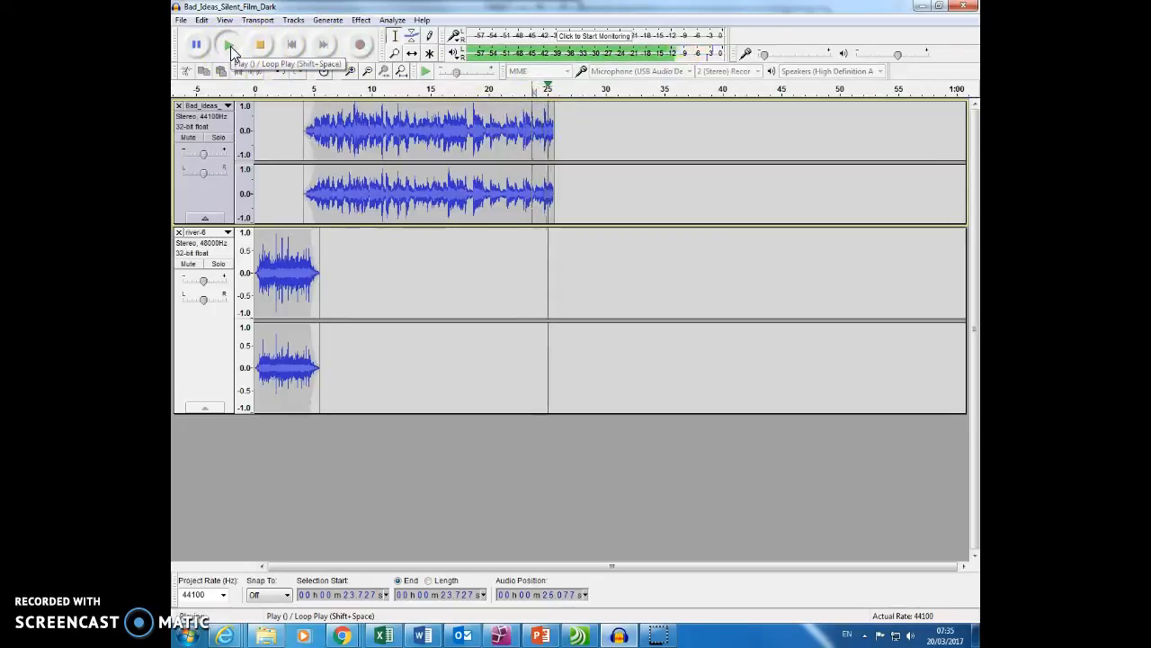
pyautogui.click(376, 90)
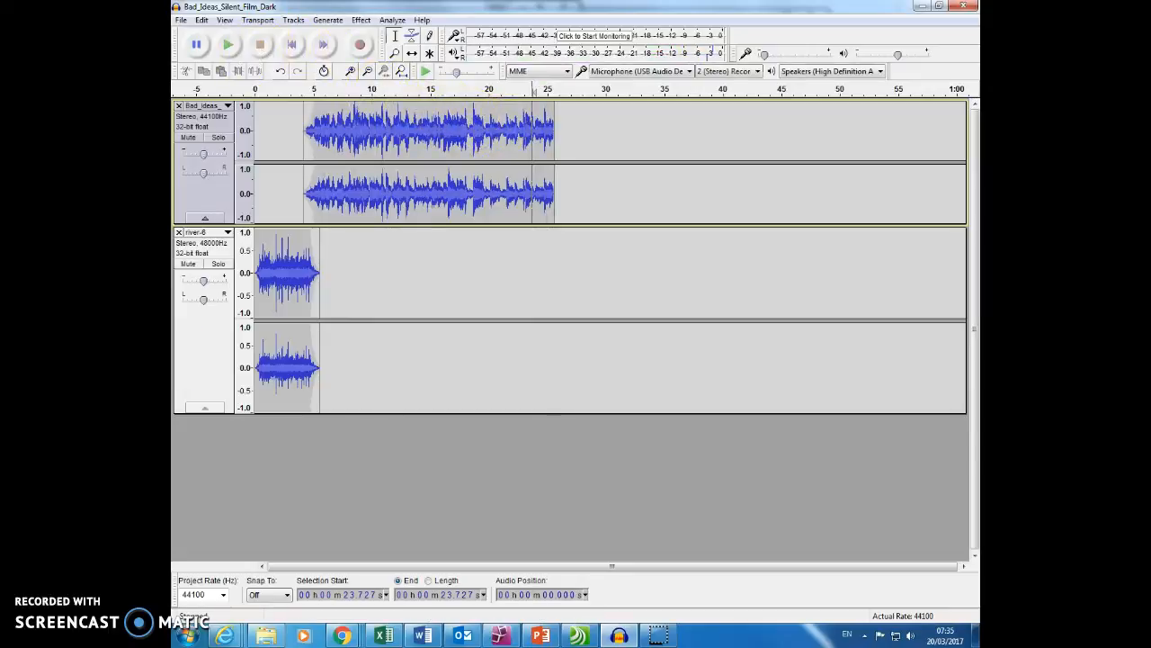
# - Apply a Fade Out to the music from about 23.7 to 25.6 seconds and clear the selection
pyautogui.click(526, 125)
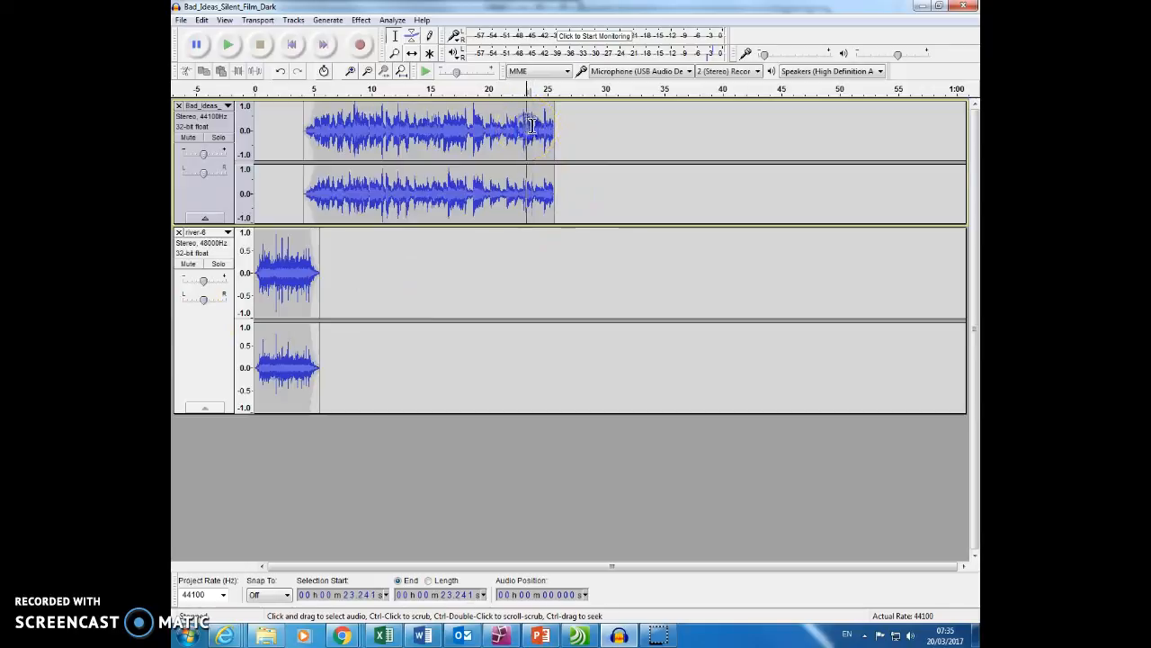
pyautogui.moveTo(532, 126); pyautogui.dragTo(555, 132)
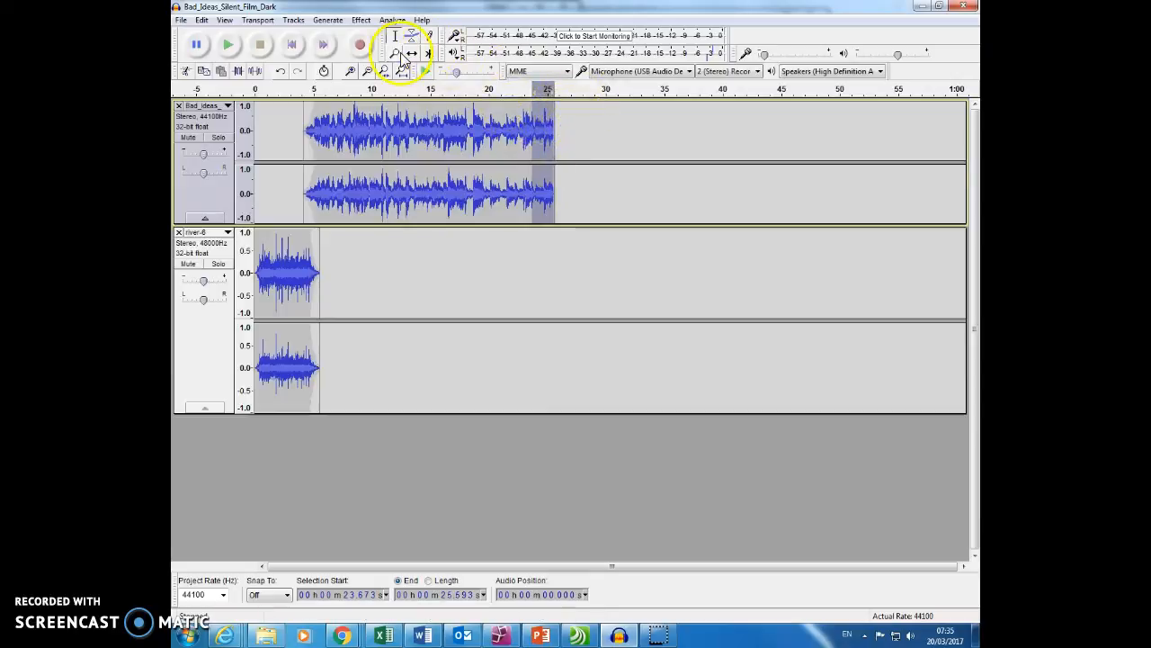
pyautogui.click(362, 19)
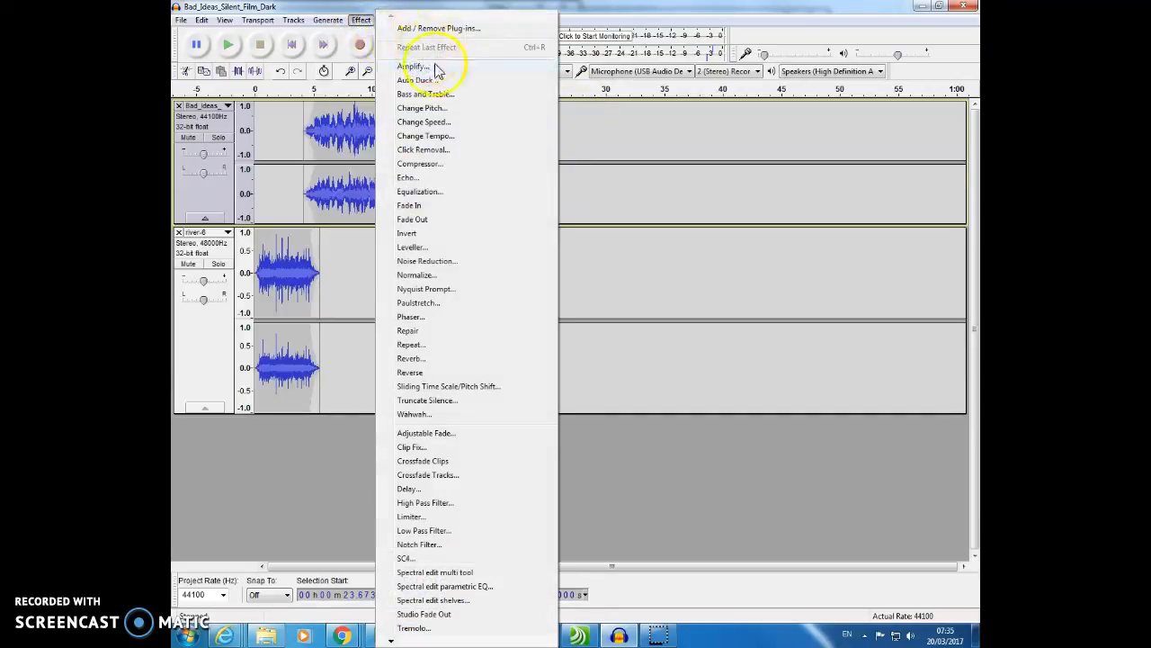
pyautogui.click(427, 222)
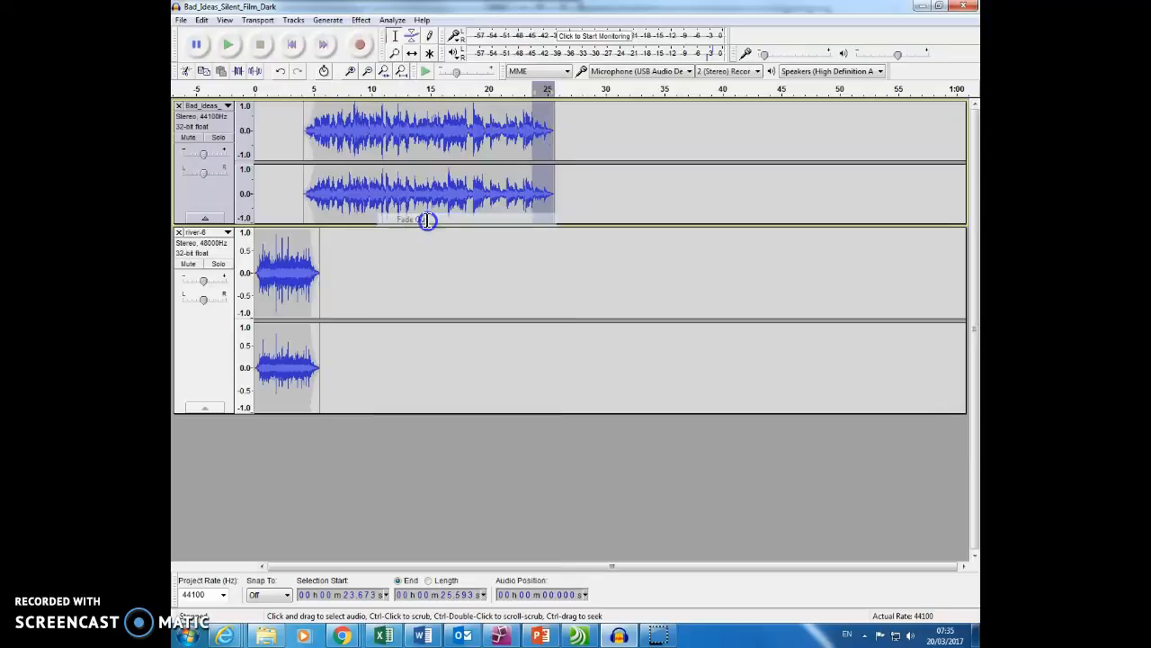
pyautogui.click(500, 267)
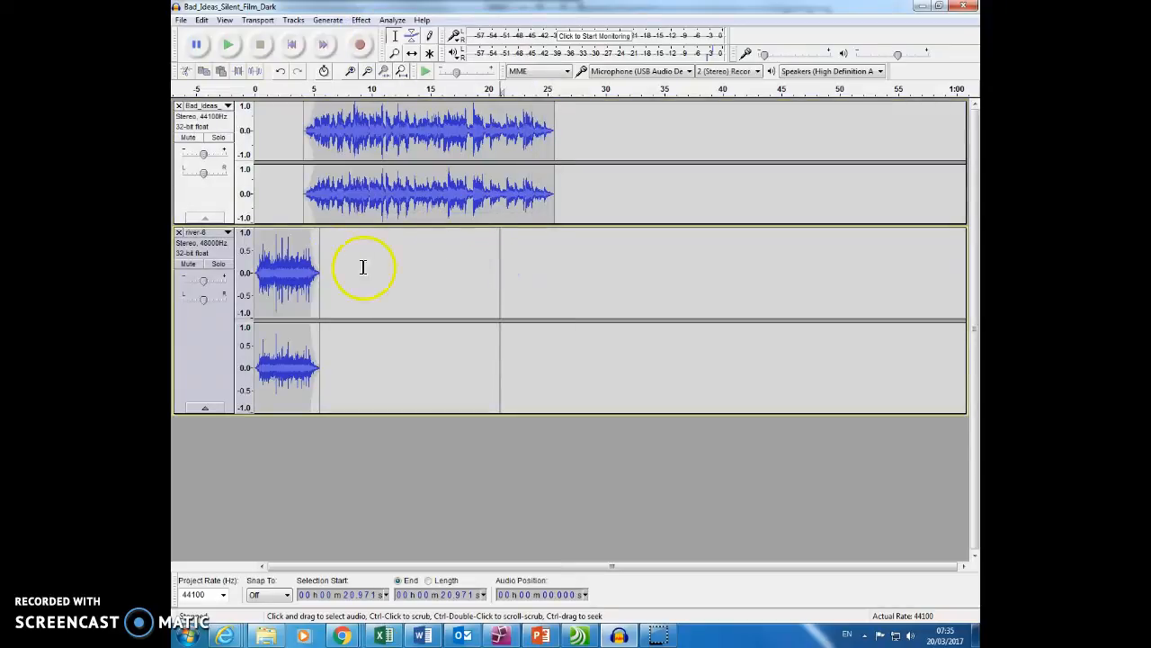
# - Play the faded ending of the music clip from about 22.9 seconds
pyautogui.click(522, 127)
pyautogui.click(229, 45)
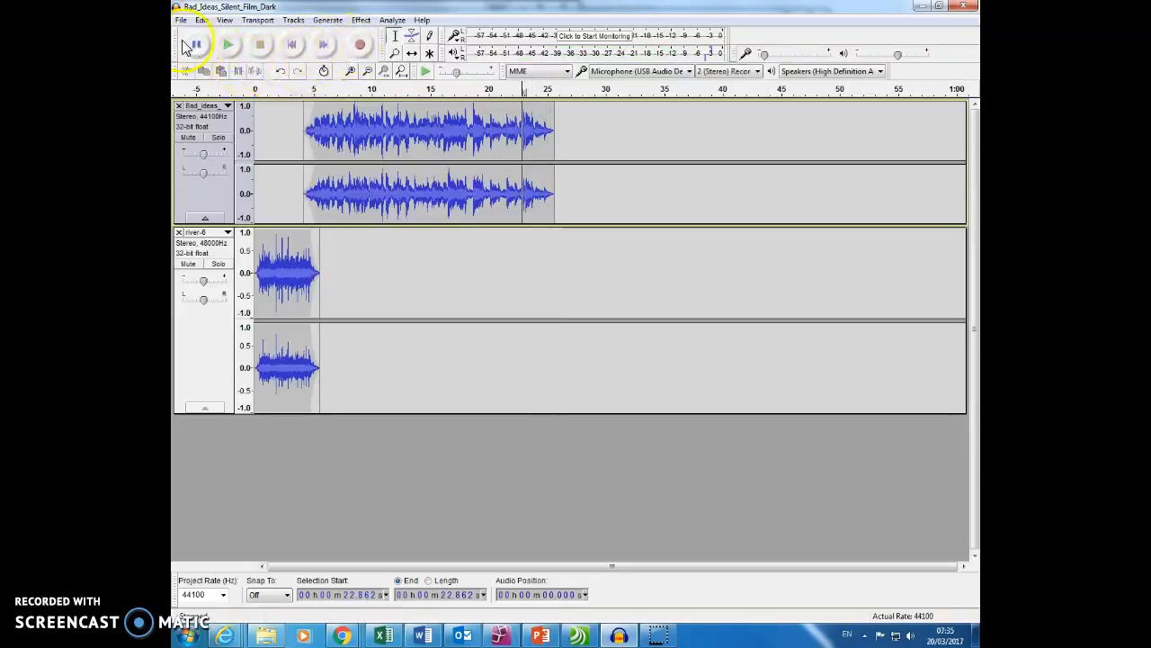
# - Examine the crossfade between the start of the music clip and the end of the river clip at different magnifications with the Zoom tool
pyautogui.click(394, 56)
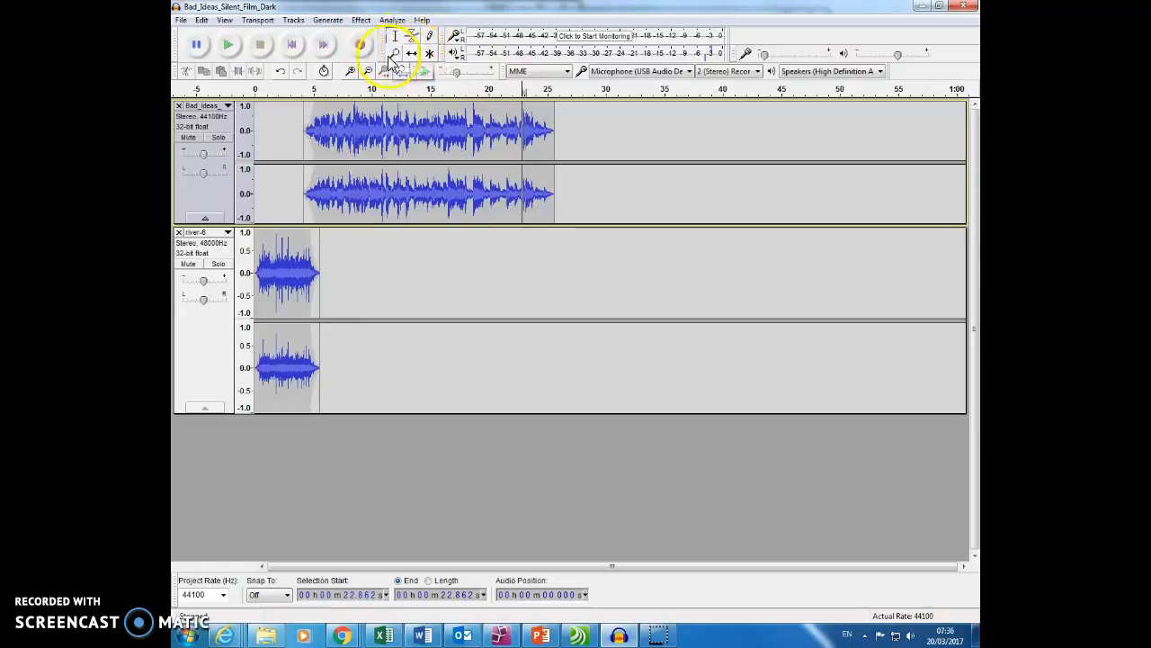
pyautogui.click(398, 57)
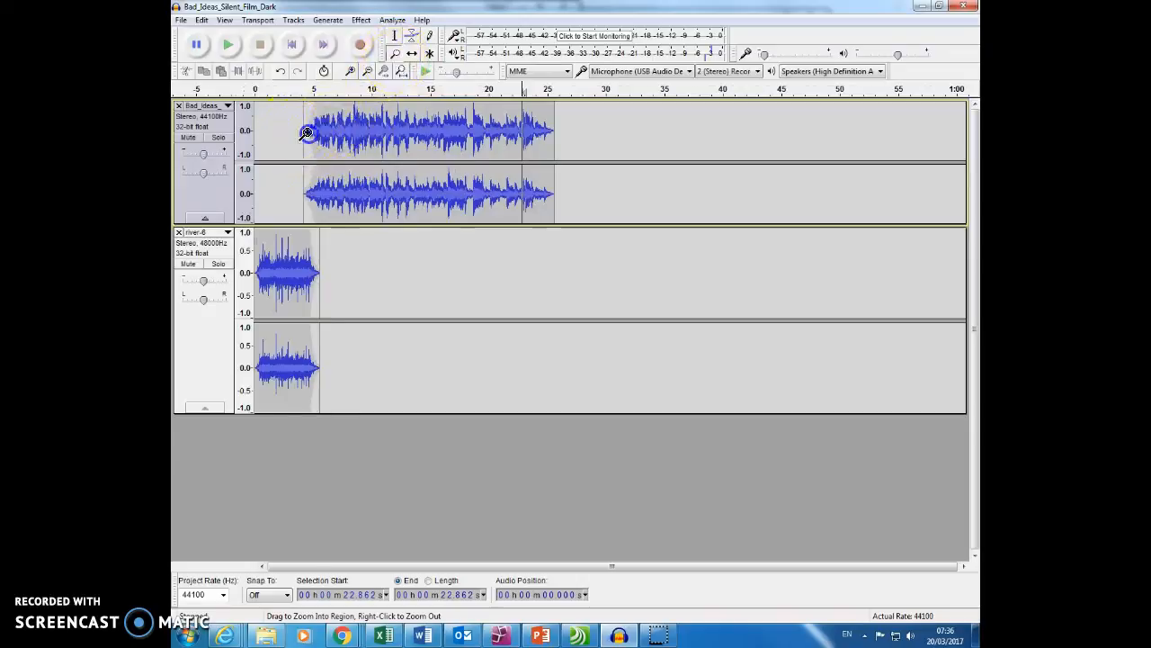
pyautogui.moveTo(308, 124); pyautogui.dragTo(306, 130)
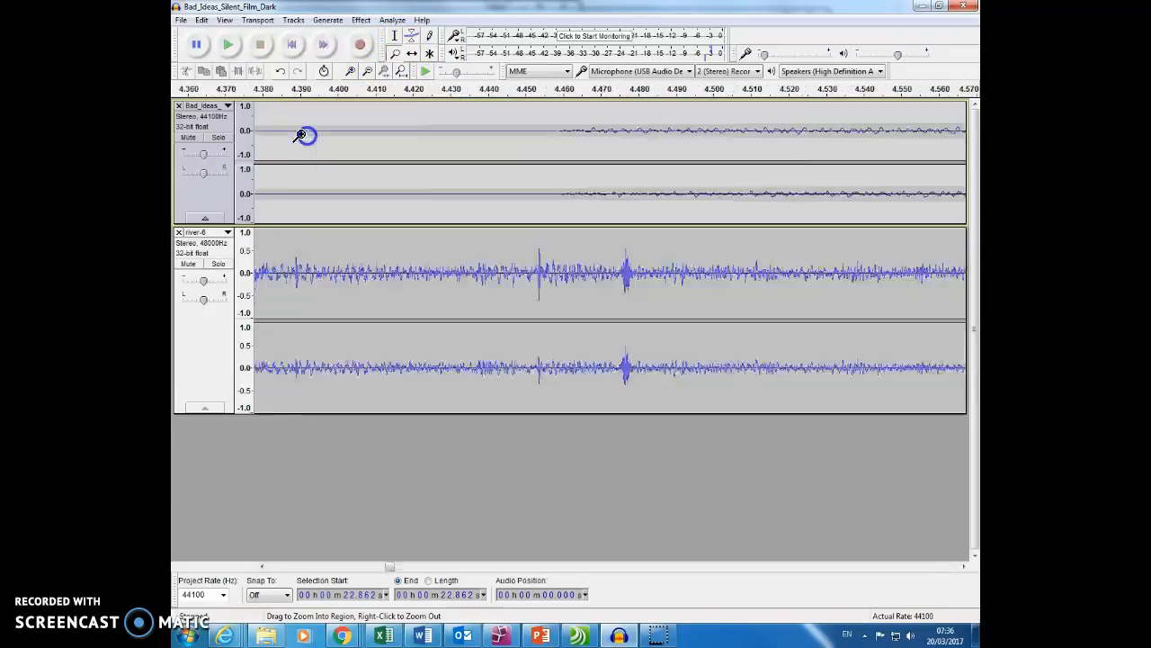
pyautogui.rightClick(409, 186)
pyautogui.rightClick(409, 186)
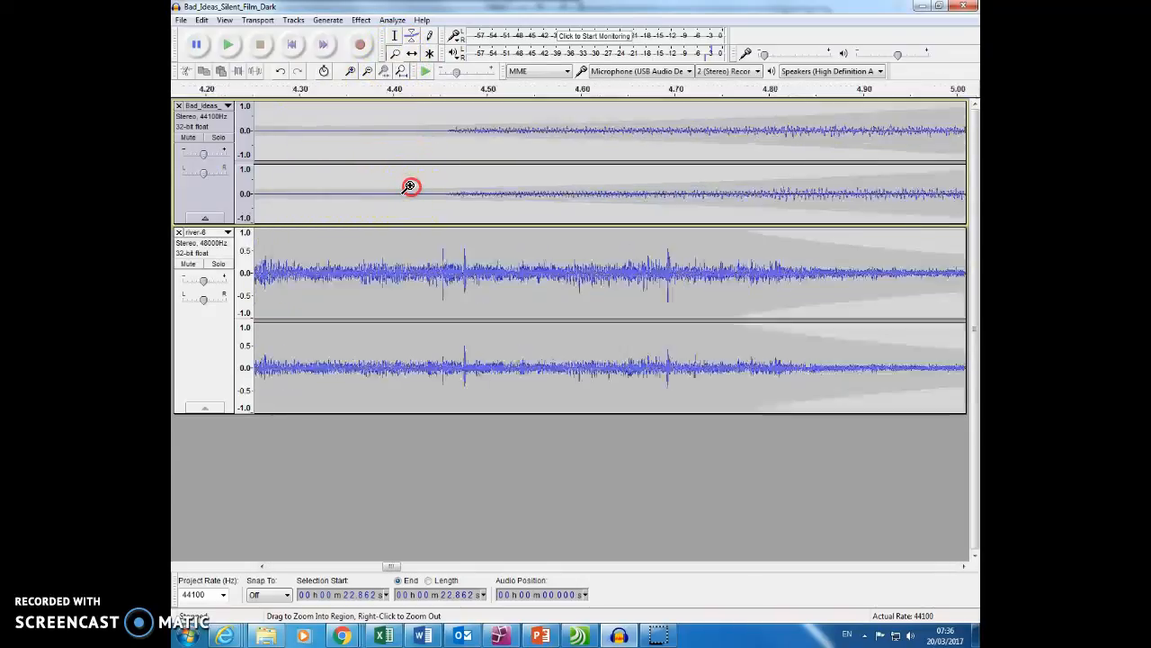
pyautogui.rightClick(405, 187)
pyautogui.rightClick(405, 186)
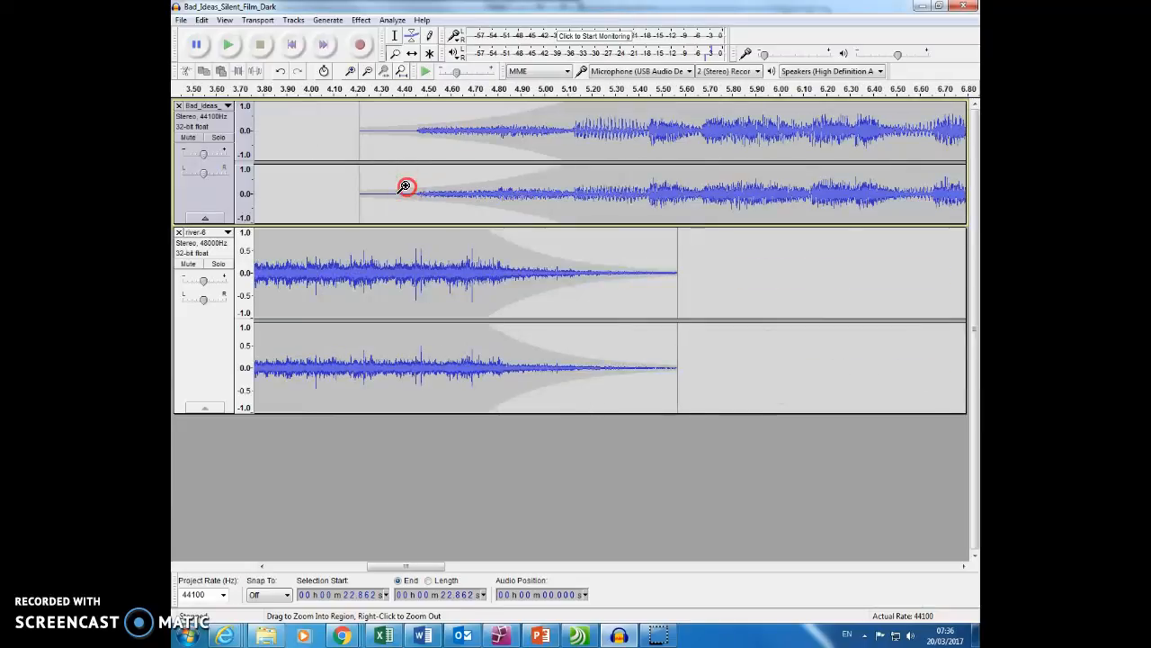
pyautogui.rightClick(405, 186)
pyautogui.rightClick(405, 186)
pyautogui.rightClick(405, 187)
pyautogui.rightClick(405, 186)
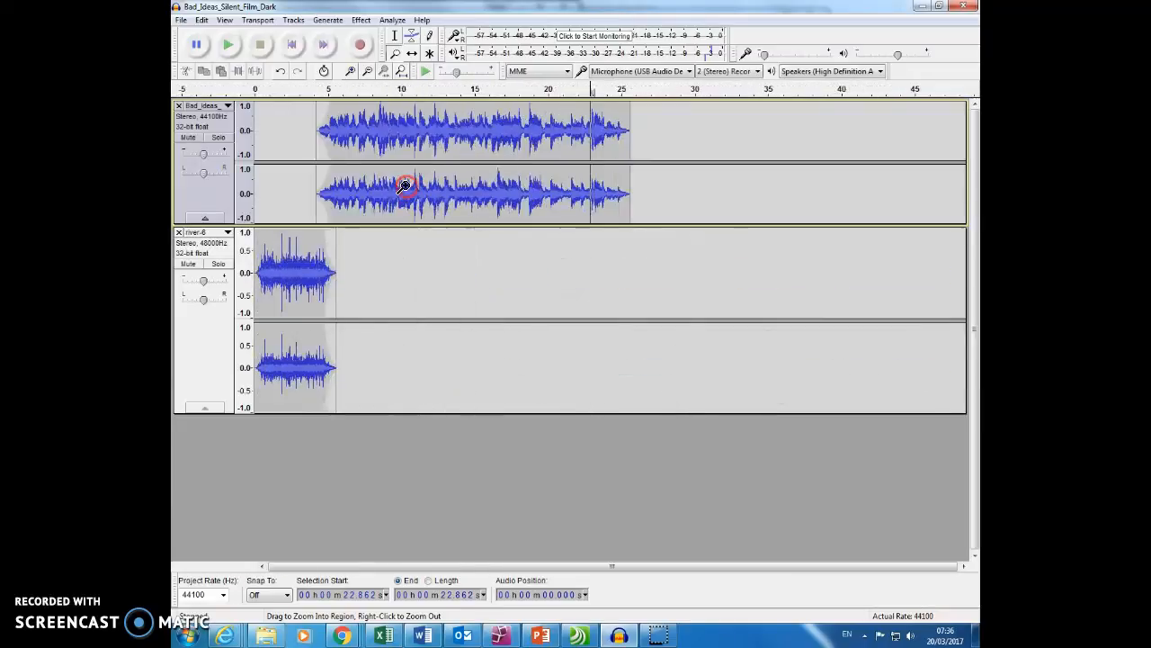
pyautogui.rightClick(405, 187)
pyautogui.click(375, 180)
pyautogui.click(375, 179)
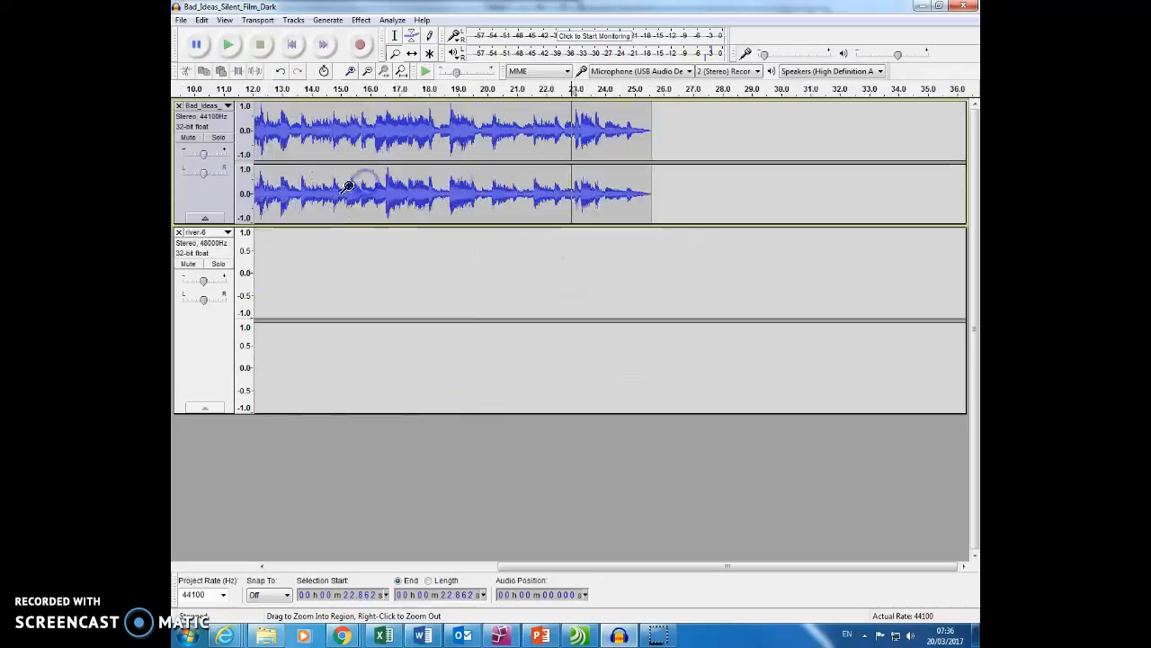
pyautogui.moveTo(693, 572); pyautogui.dragTo(466, 569)
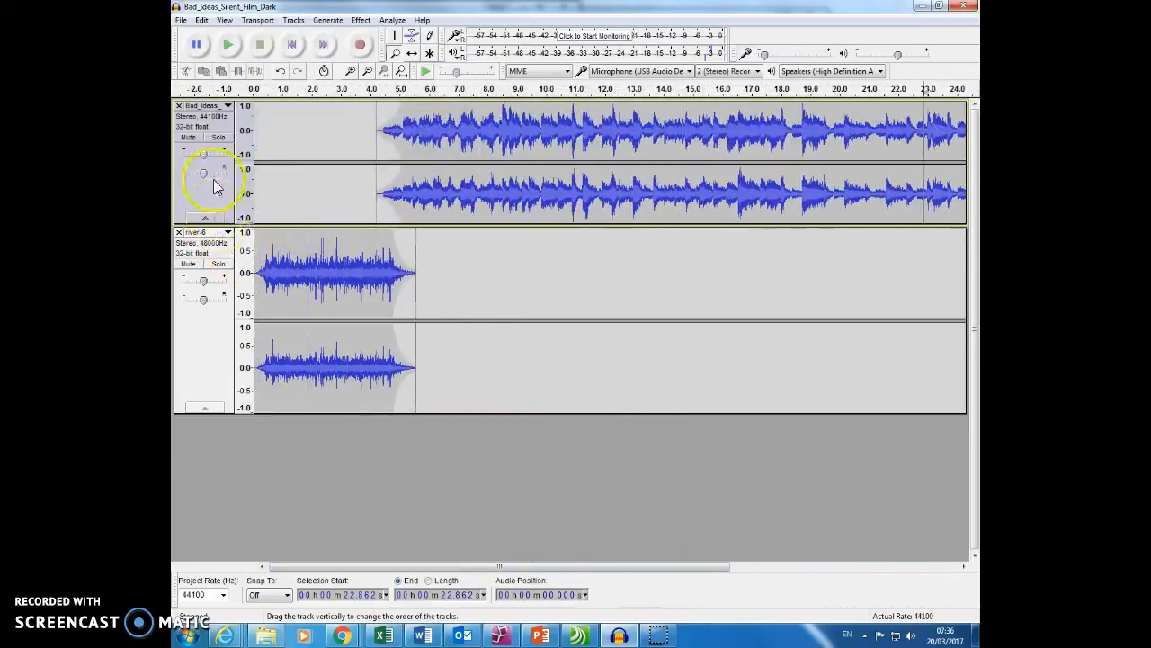
# - Nudge the gain of the music track and the river track up slightly
pyautogui.moveTo(205, 160)
pyautogui.mouseDown()
pyautogui.moveTo(223, 154)
pyautogui.moveTo(180, 157)
pyautogui.moveTo(205, 160)
pyautogui.mouseUp()
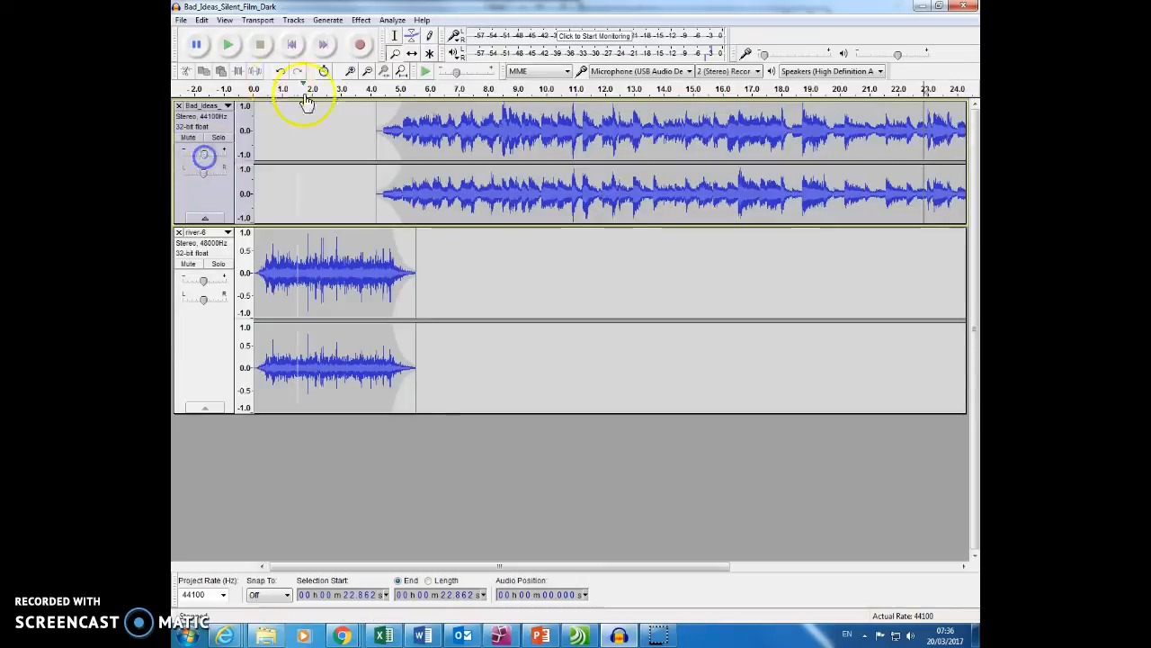
pyautogui.moveTo(204, 281)
pyautogui.mouseDown()
pyautogui.moveTo(215, 280)
pyautogui.moveTo(205, 281)
pyautogui.mouseUp()
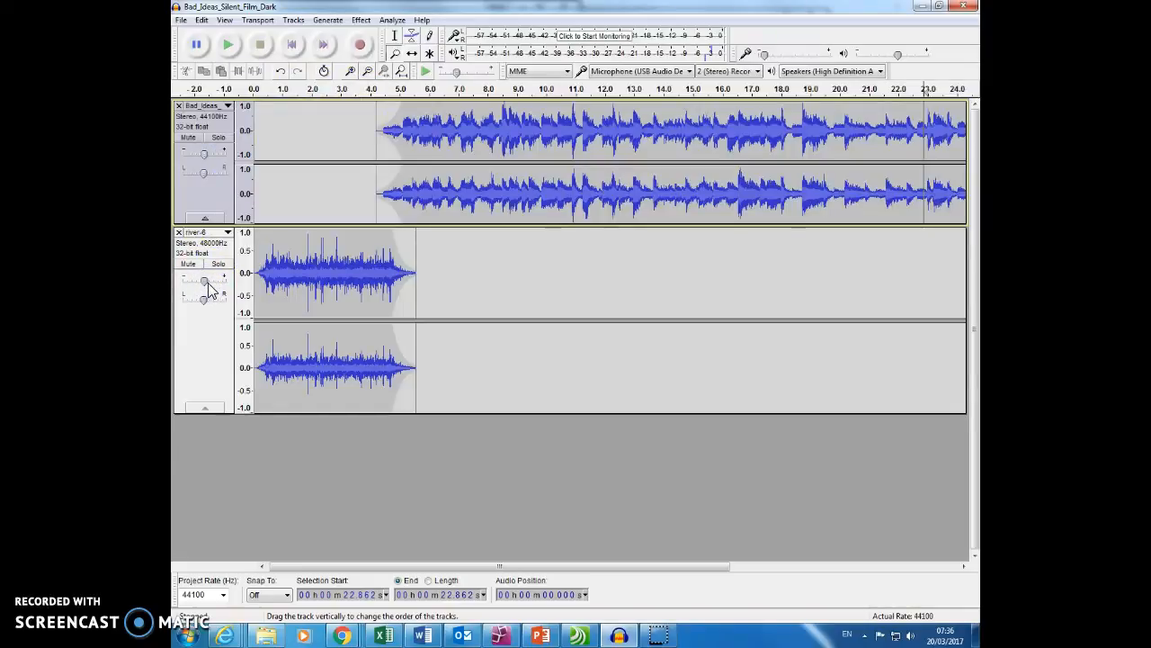